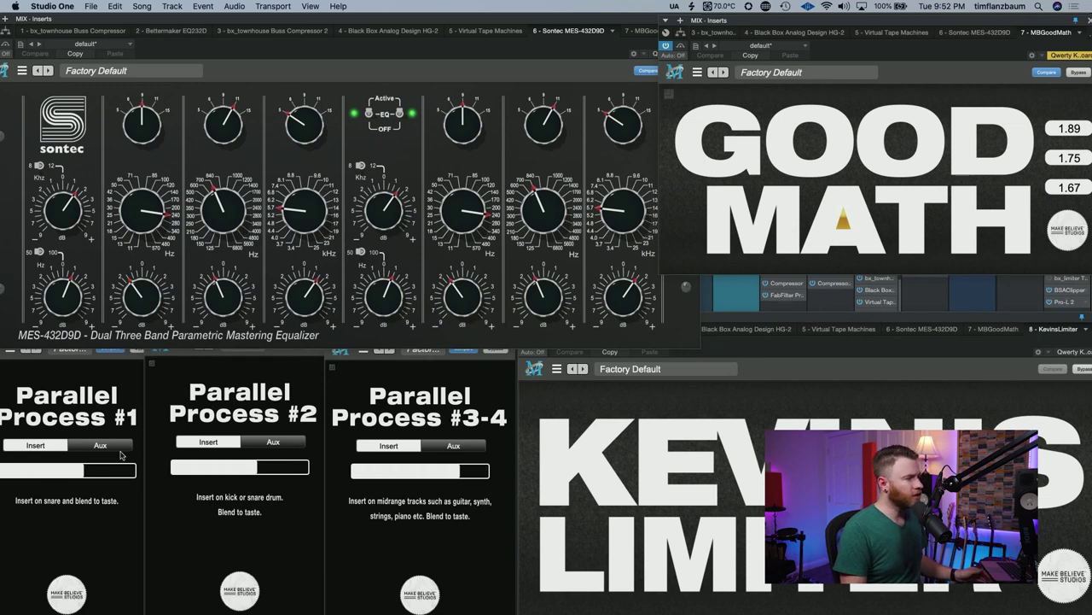
- Bring the Kevin's Limiter window in front of the Good Math window
click(274, 443)
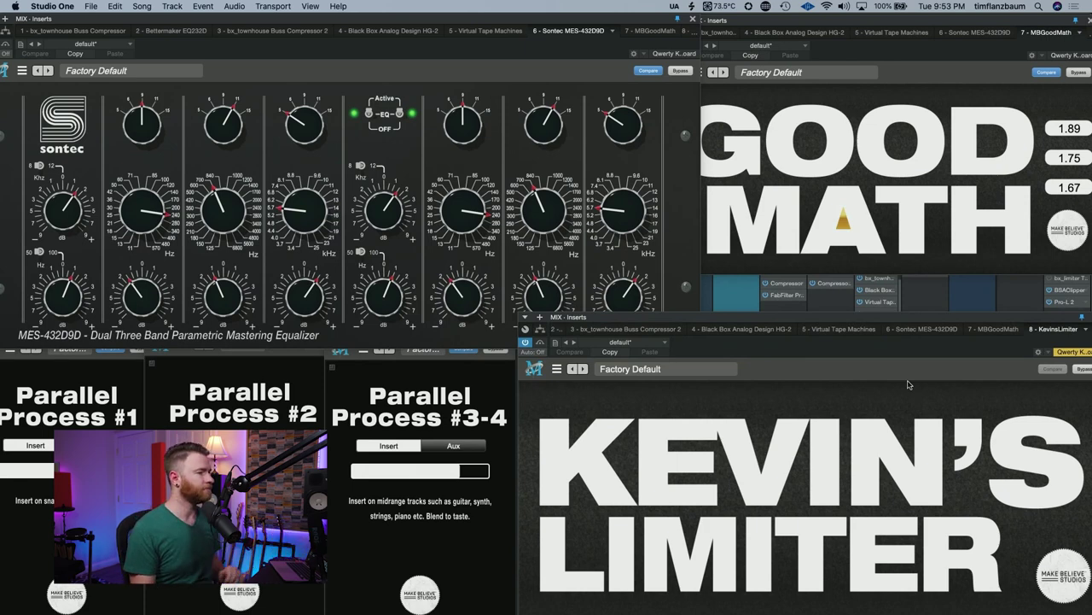
- Bring the Good Math window back in front of Kevin's Limiter
click(845, 283)
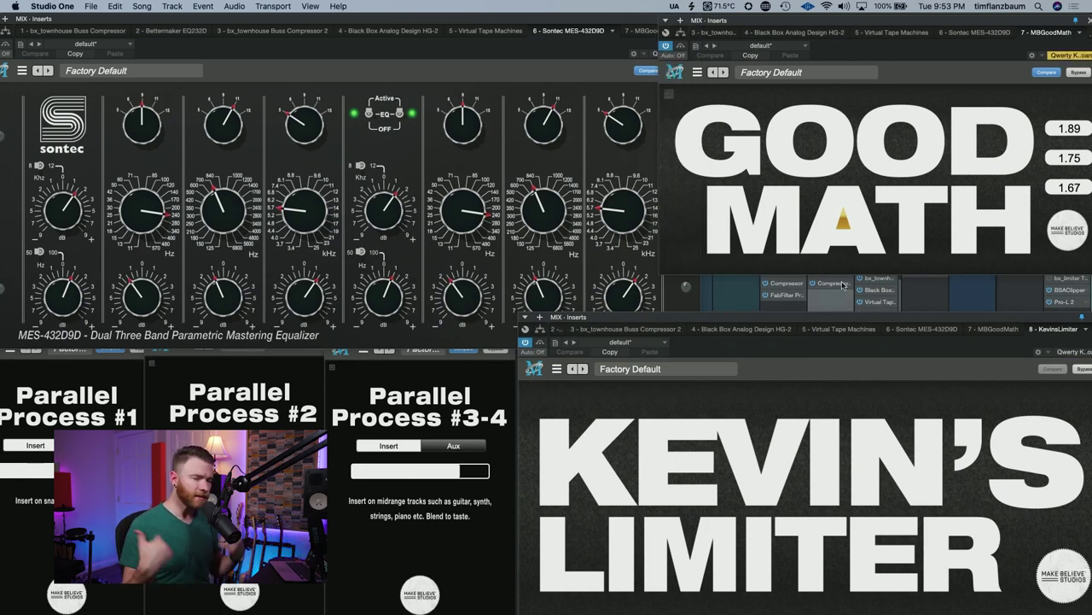
- Set Good Math to 0.00, 0.77, 0.00, then close the Kevin's Limiter, Good Math and Sontec windows
double_click(1074, 128)
text(0)
key(Return)
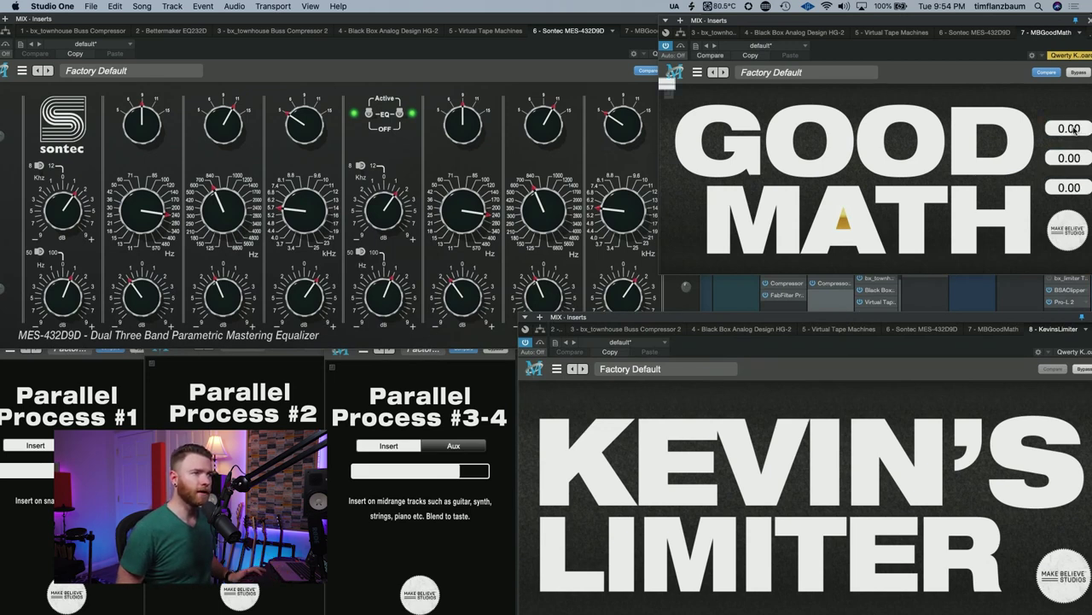
click(844, 222)
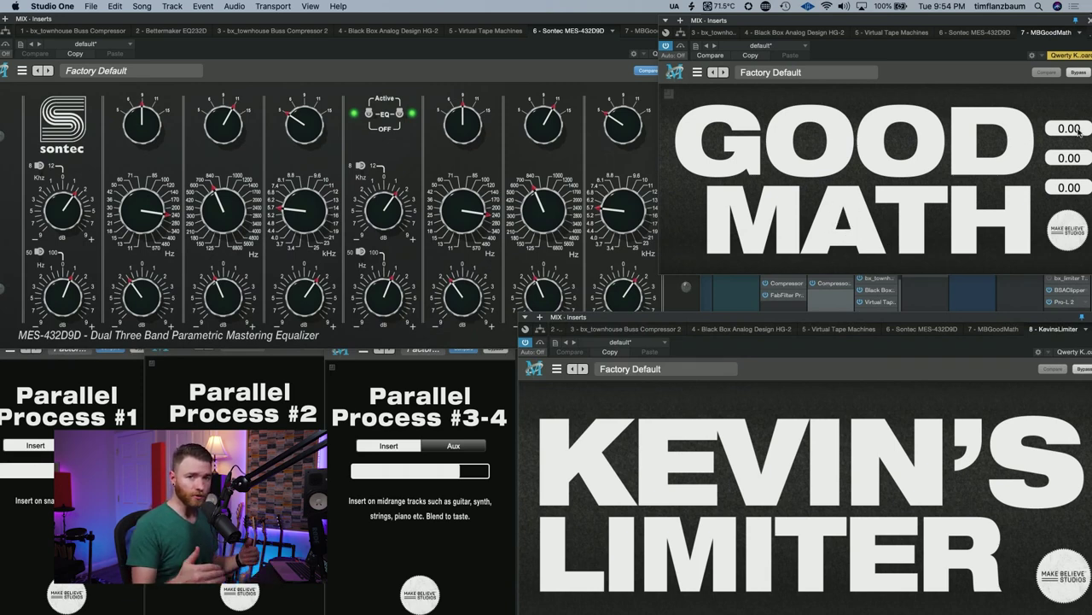
mouse_move(1062, 156)
mouse_down()
mouse_move(1067, 220)
mouse_move(1064, 149)
mouse_up()
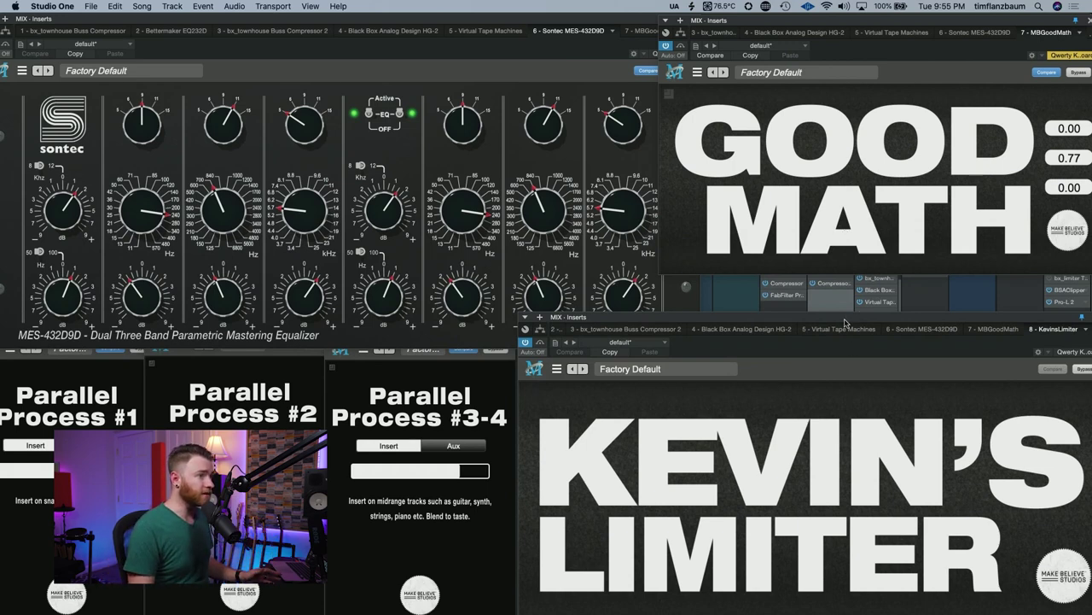
drag(908, 329, 791, 293)
click(979, 280)
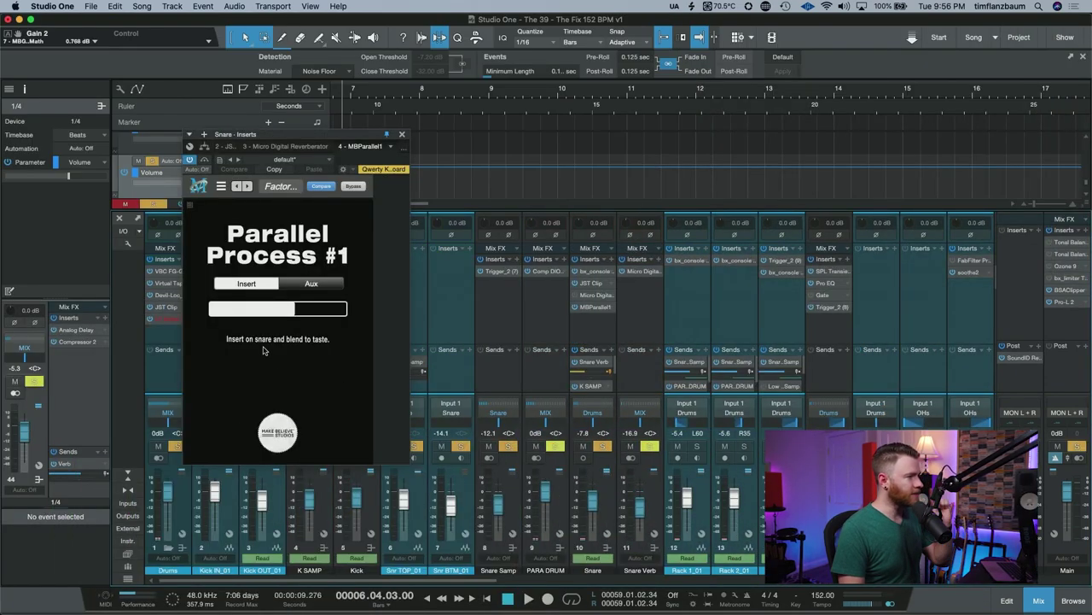
- Blend the Snare's Parallel Process #1 in at about -20.8 dB, checking it against Bypass during playback
click(590, 333)
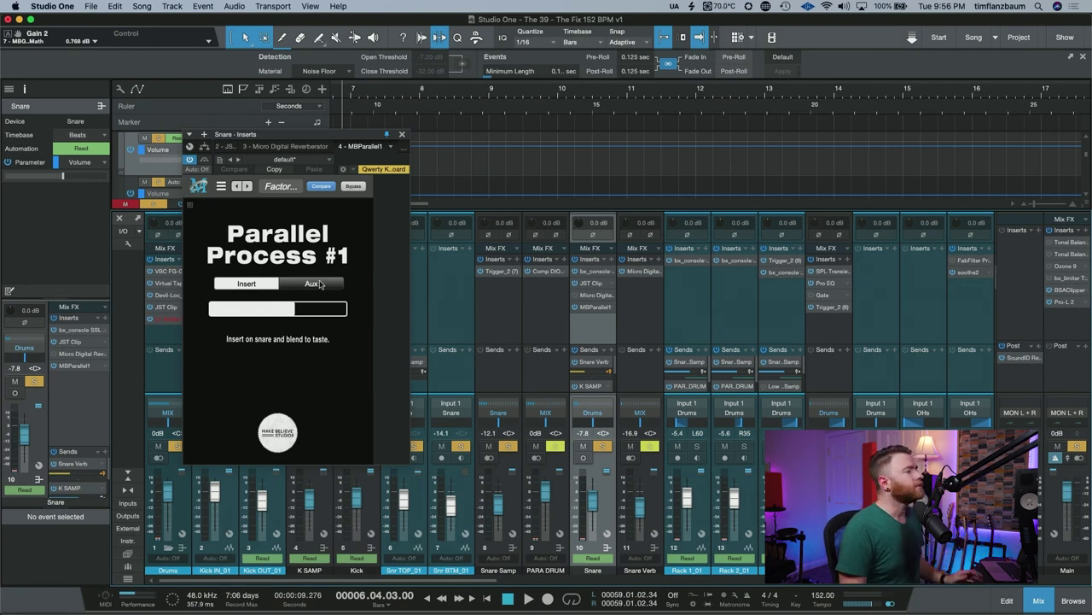
drag(295, 309, 99, 330)
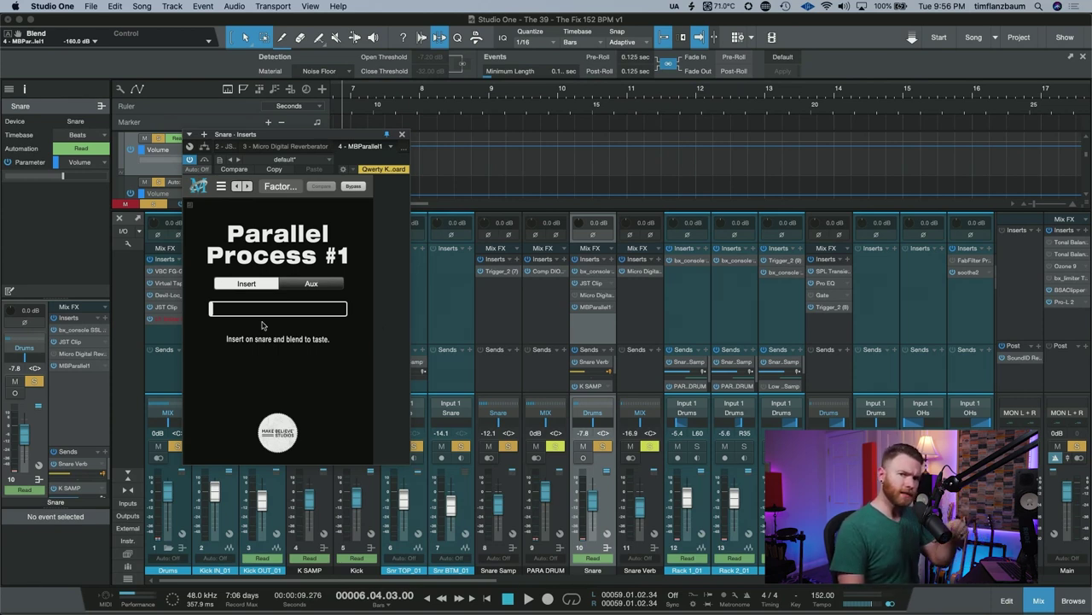
key(space)
drag(254, 314, 276, 319)
click(353, 186)
click(353, 187)
key(space)
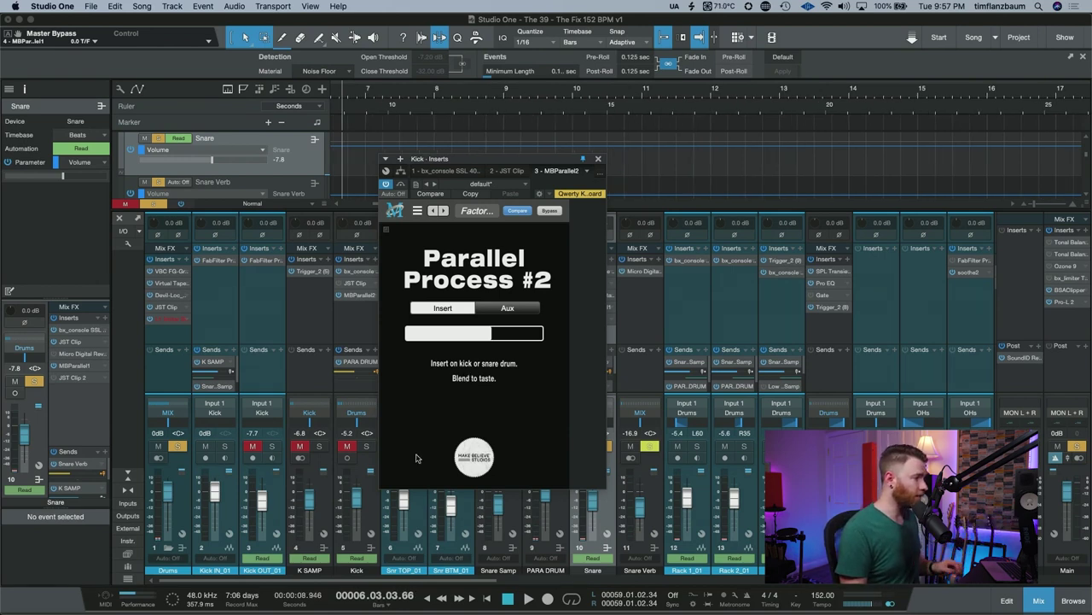
- Raise the Kick's Parallel Process #2 blend from zero to about -11.4 dB, A/B with Bypass, then stop
click(366, 445)
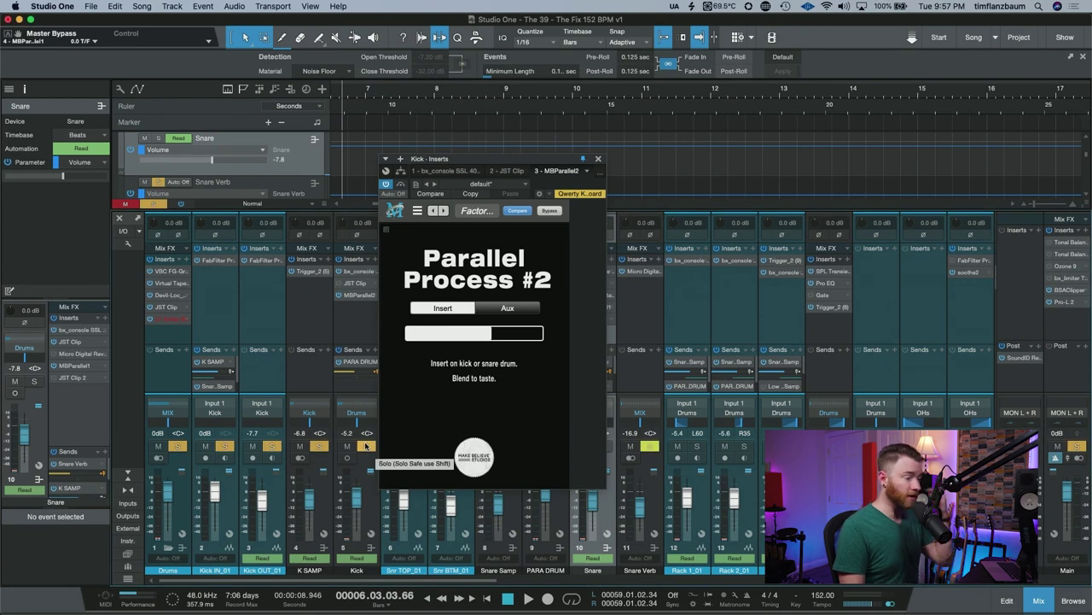
click(366, 445)
drag(491, 333, 224, 325)
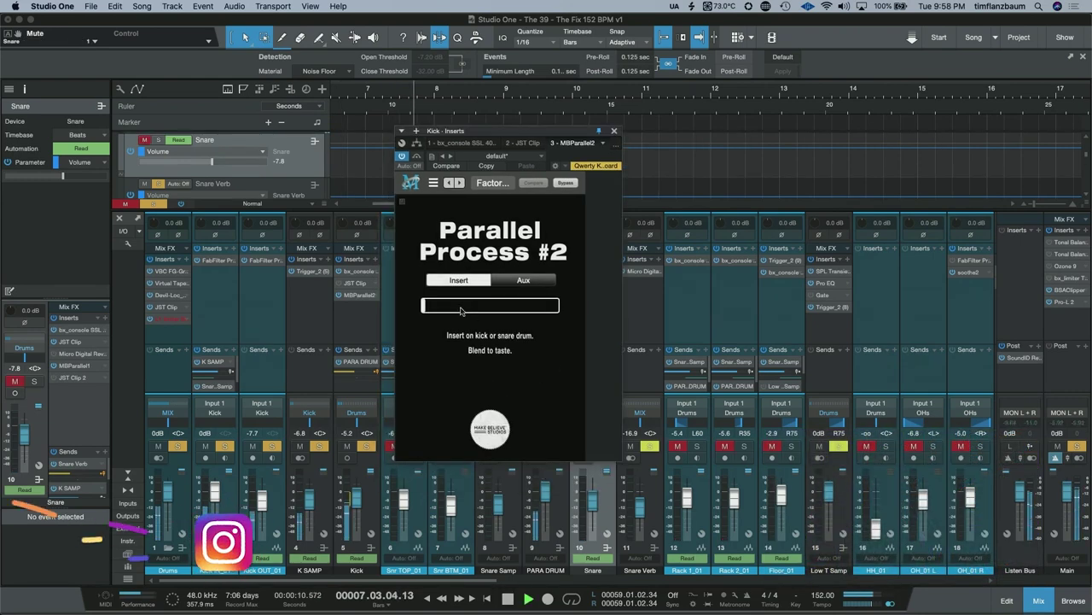
drag(460, 311, 515, 304)
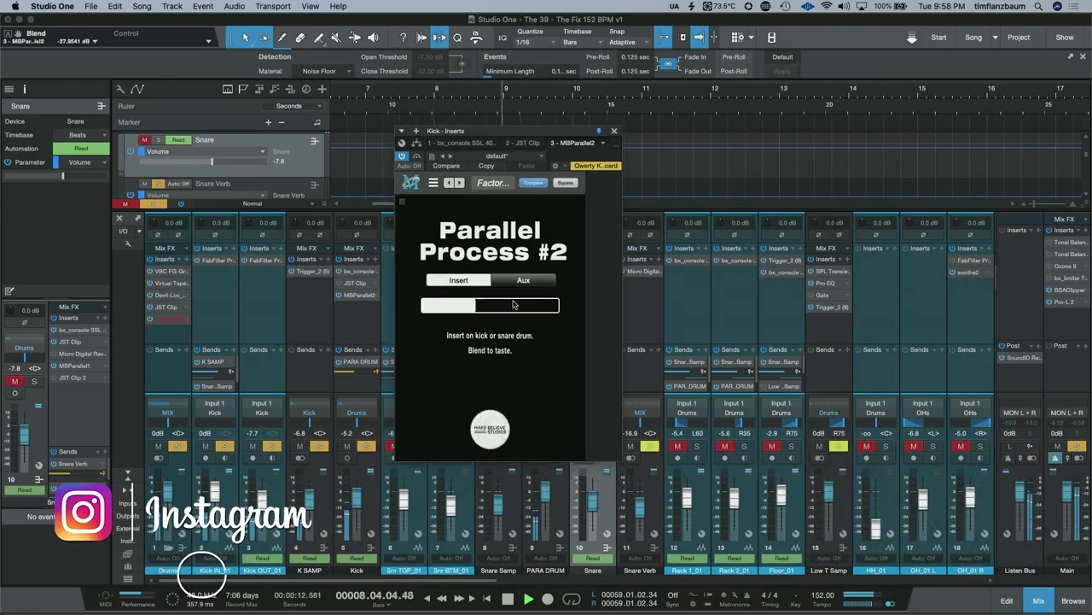
mouse_move(515, 305)
mouse_down()
mouse_move(595, 309)
mouse_move(510, 310)
mouse_up()
click(567, 182)
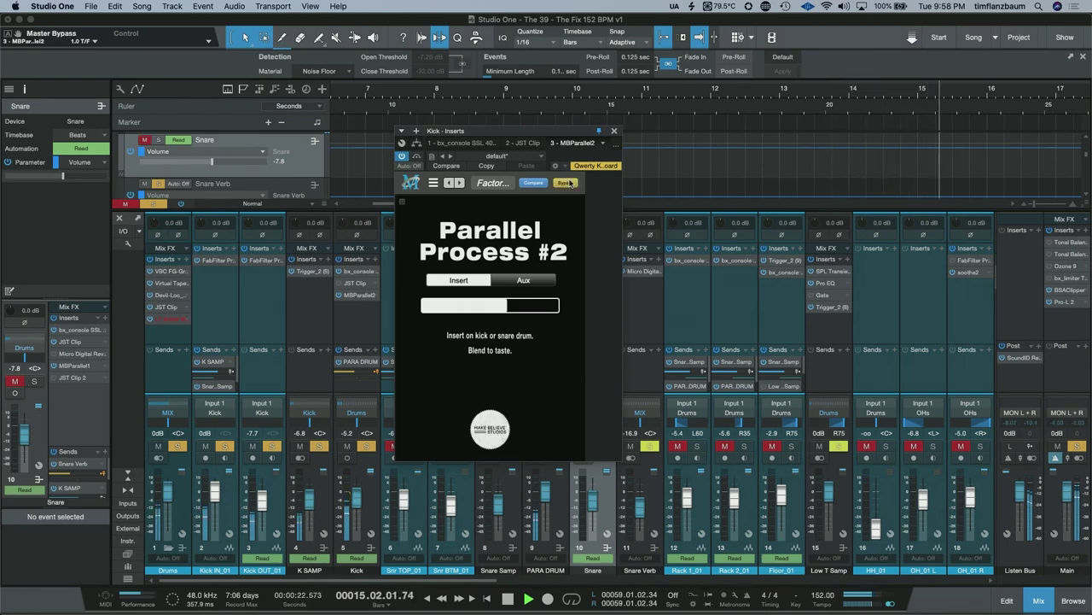
click(567, 182)
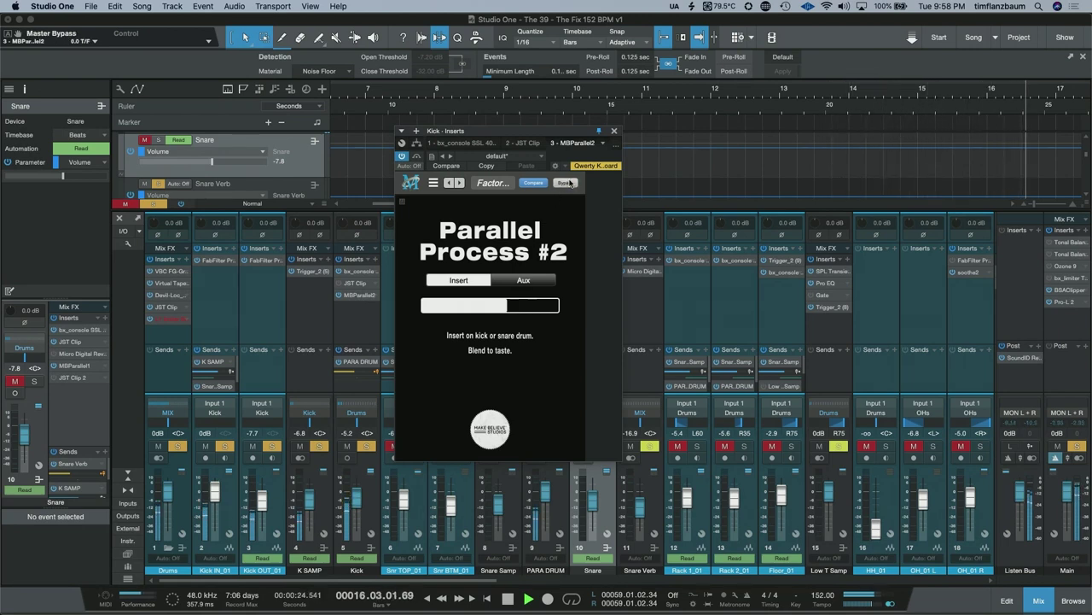
key(space)
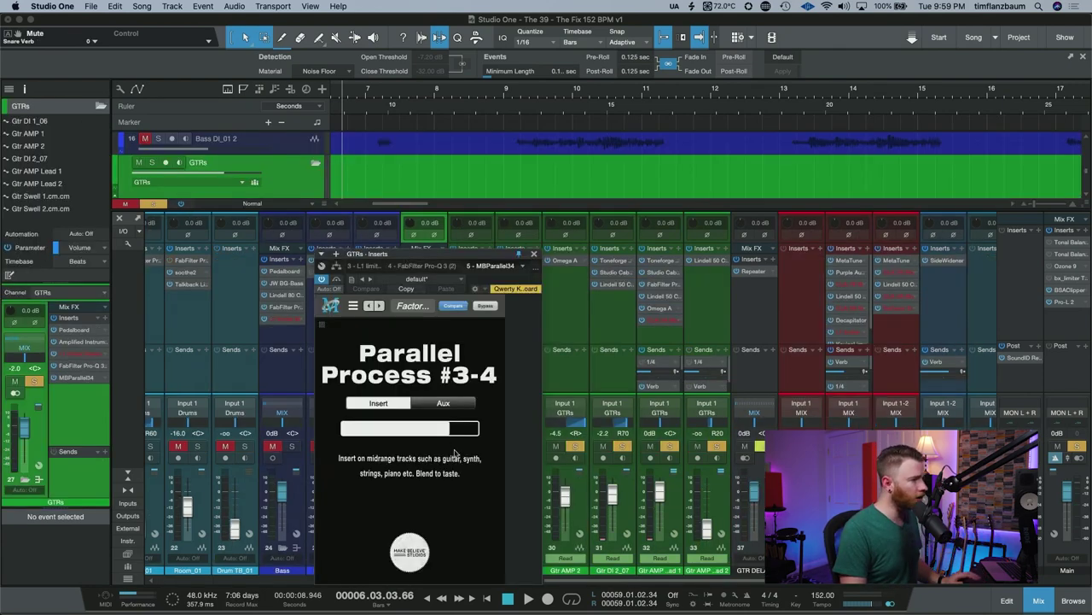
- Bring the GTRs Parallel Process #3-4 blend up part-way from zero, A/B it twice with Bypass, then stop
drag(450, 433, 259, 436)
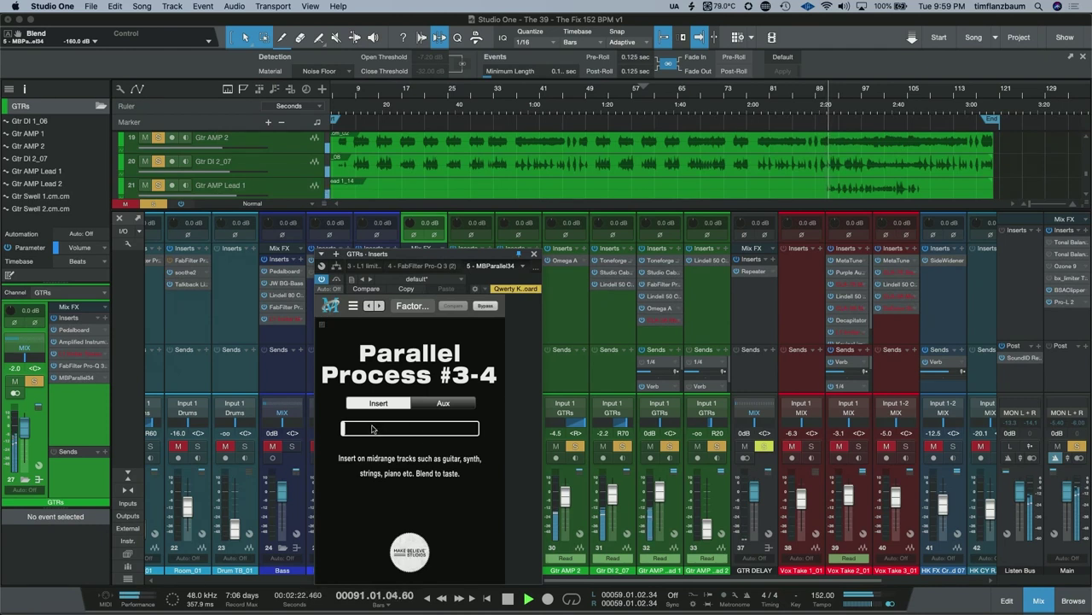
drag(372, 428, 428, 431)
click(484, 305)
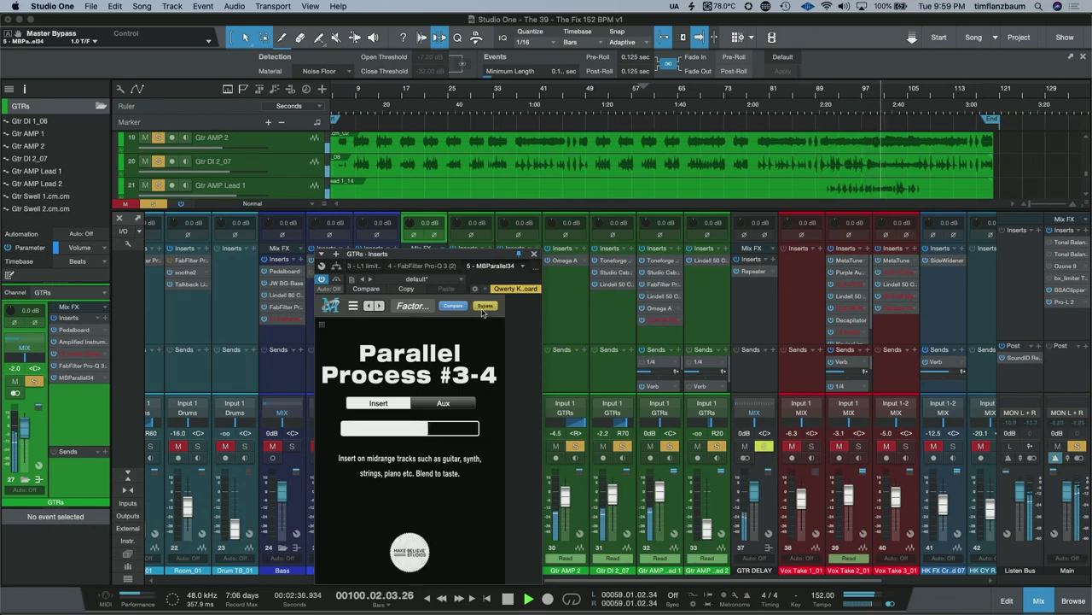
click(484, 306)
click(484, 306)
click(484, 307)
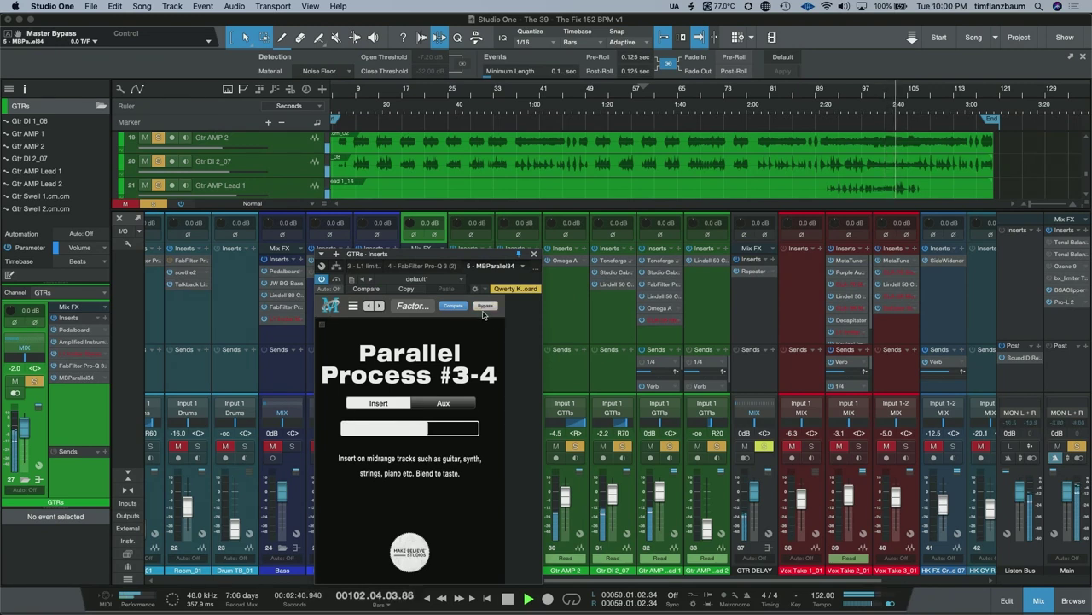
key(space)
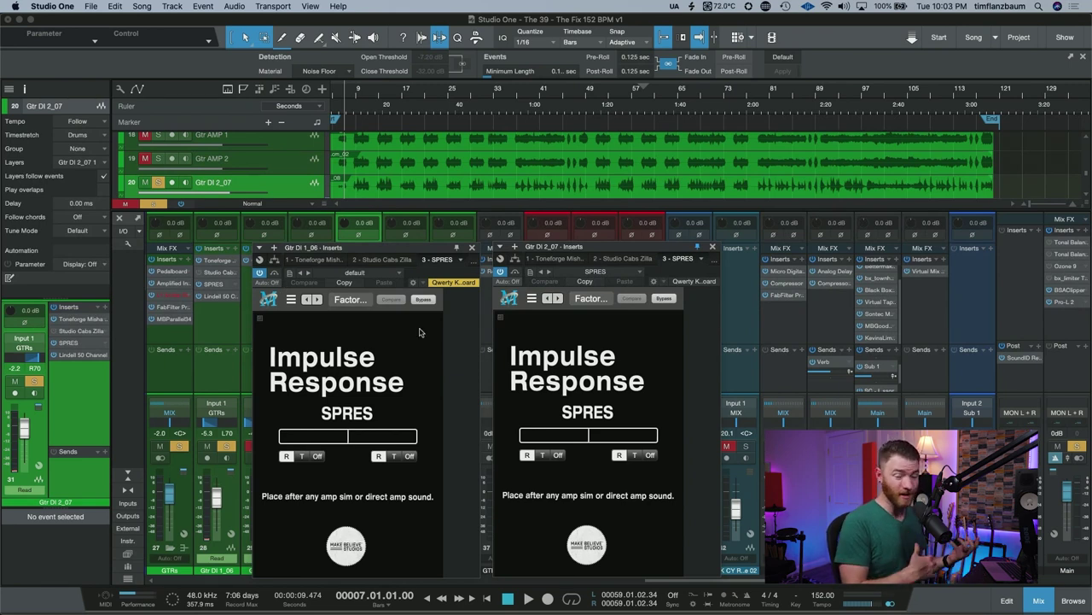
- Play from around 2:20, re-enable both guitar SPRES plug-ins and blend the left one halfway
click(821, 90)
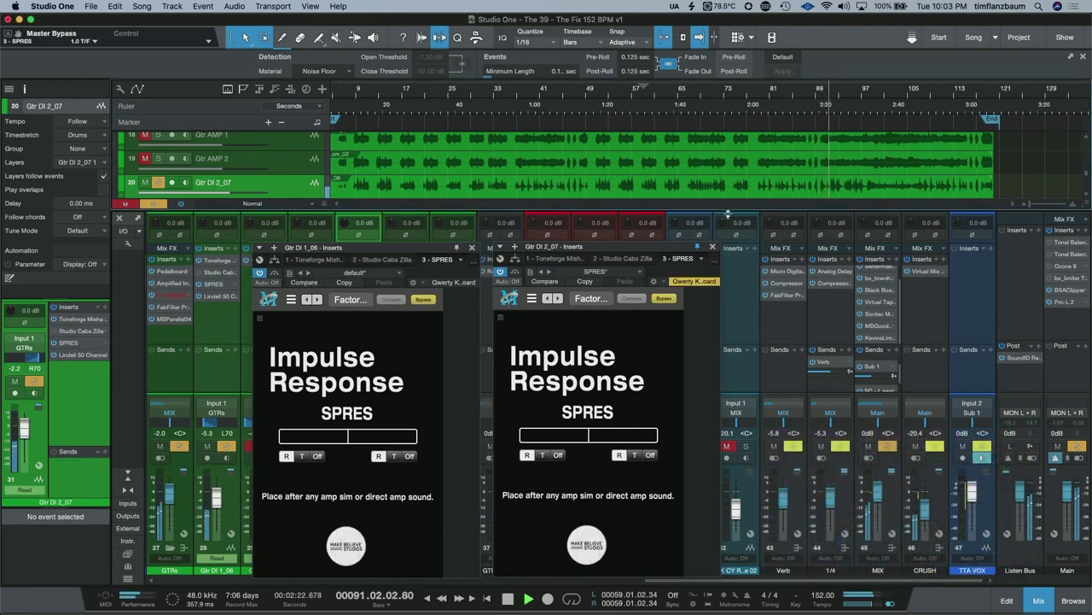
click(424, 302)
click(425, 300)
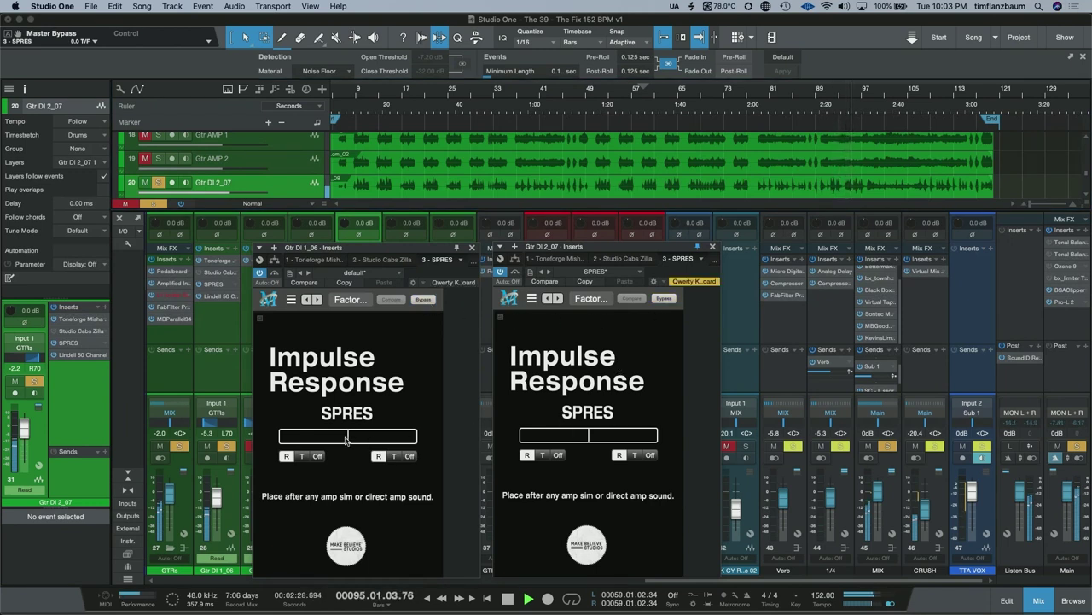
drag(350, 439, 250, 455)
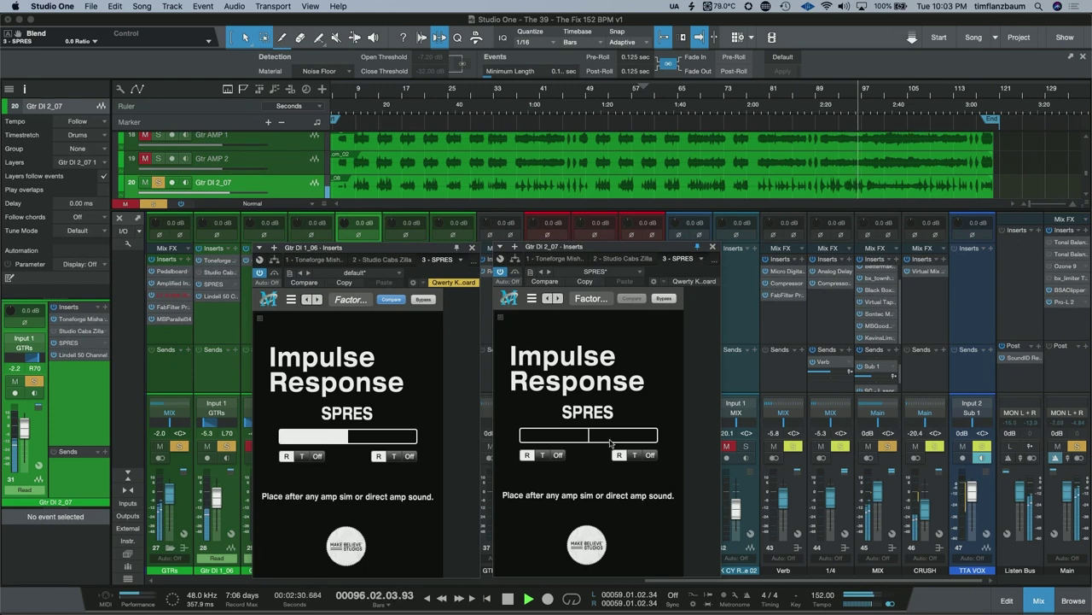
click(634, 455)
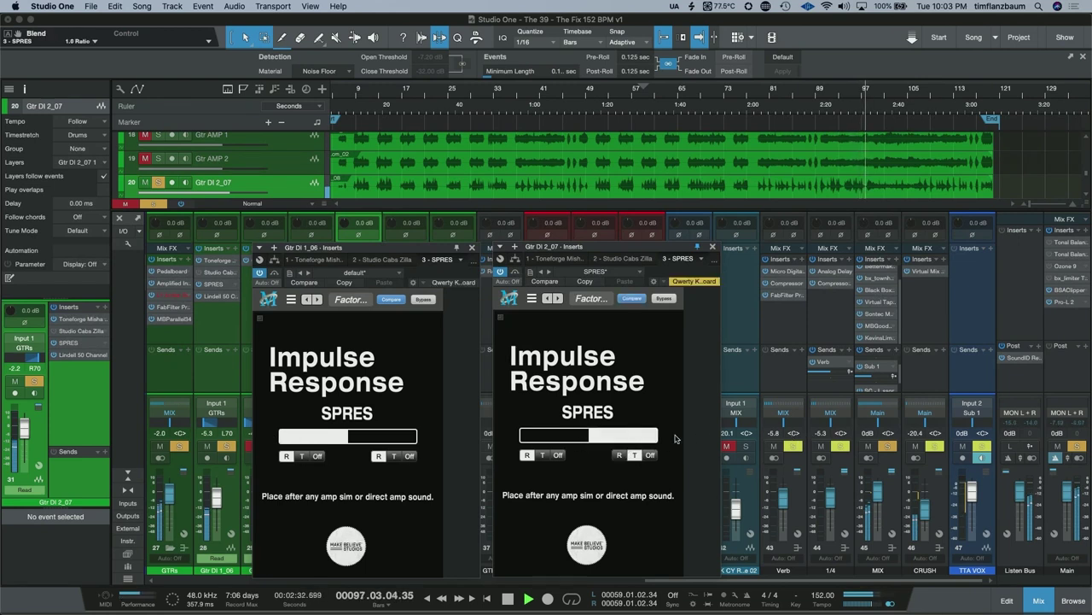
- Try T, Off and R impulse-response settings on both Gtr DI SPRES plug-ins
click(394, 457)
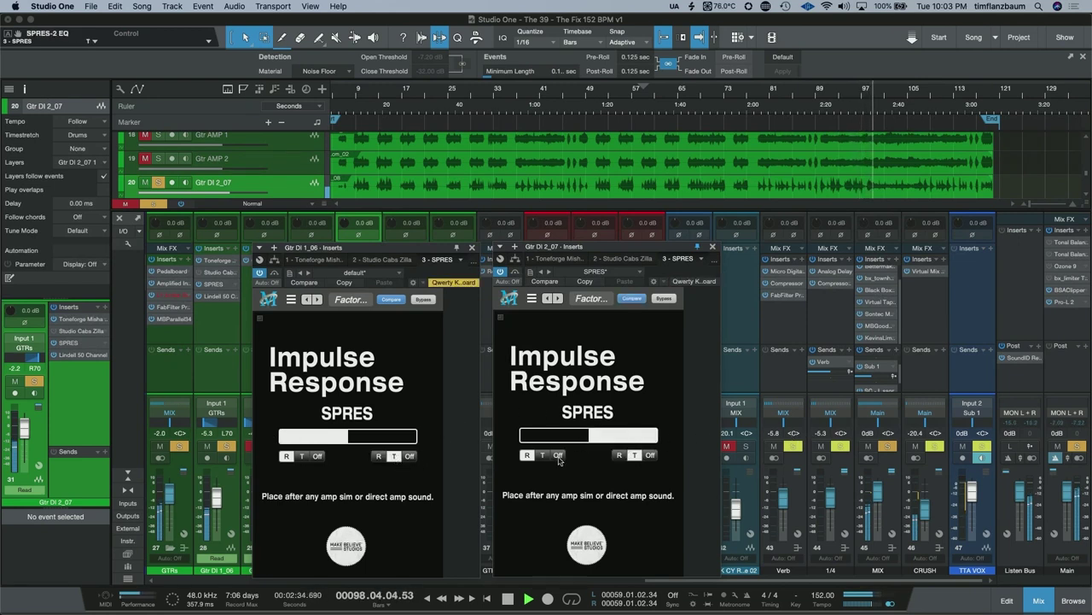
click(597, 461)
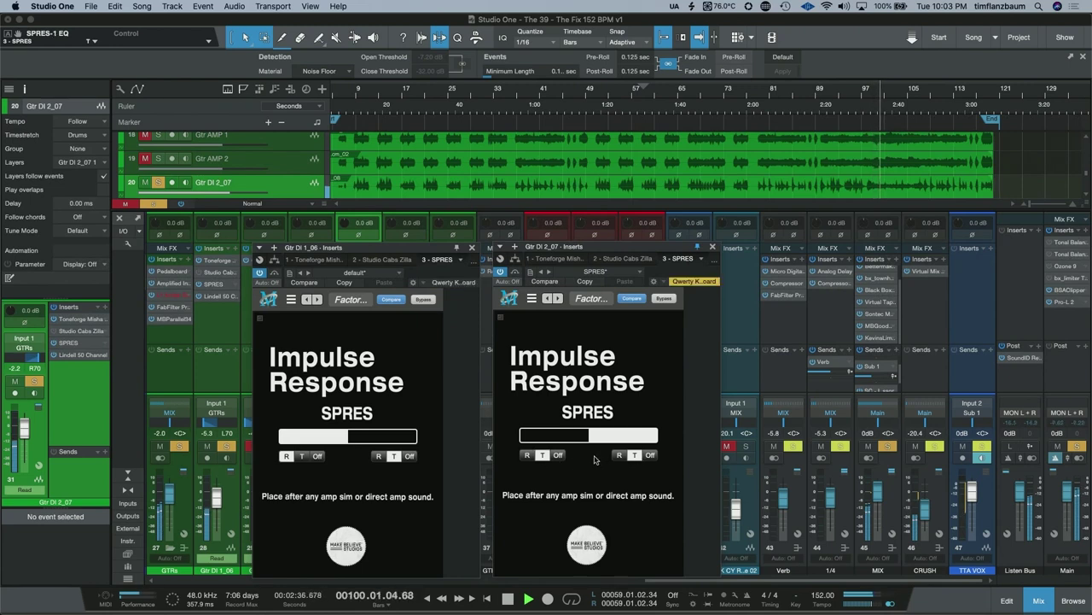
click(653, 455)
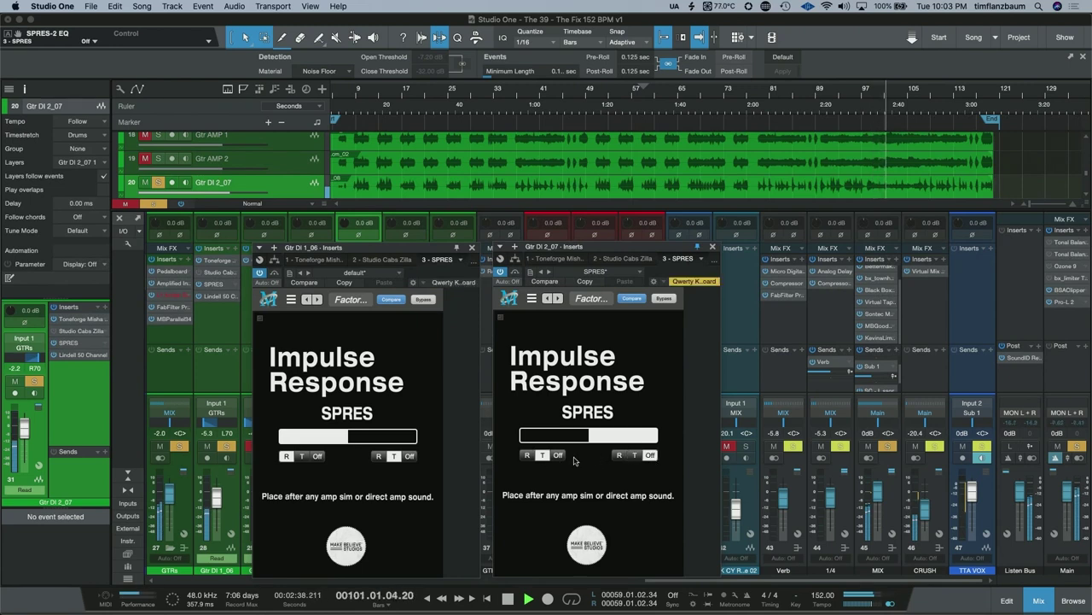
click(410, 456)
click(317, 456)
click(543, 459)
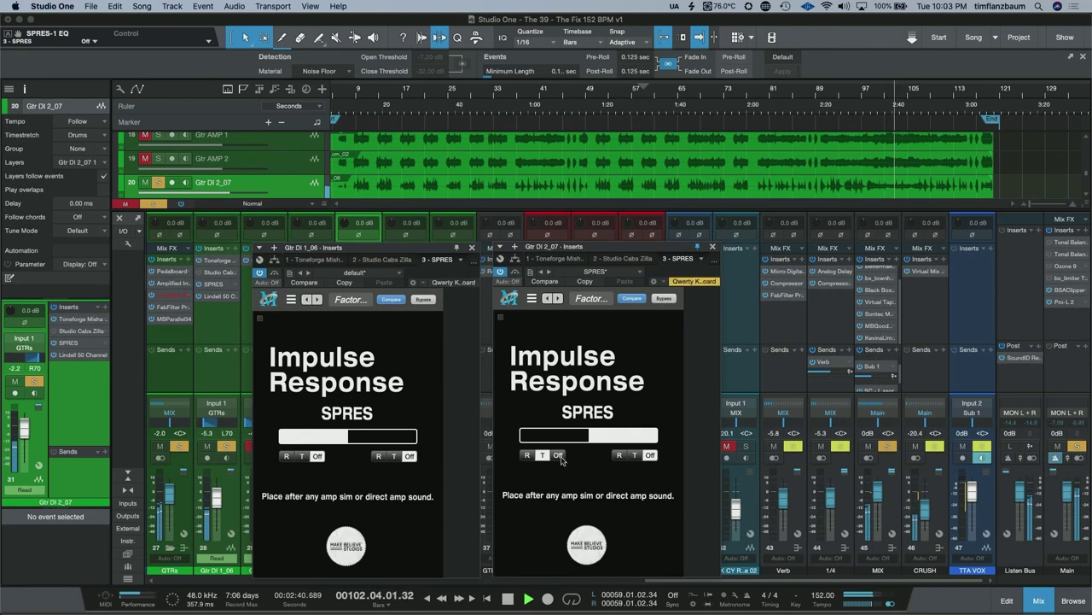
click(558, 455)
click(620, 455)
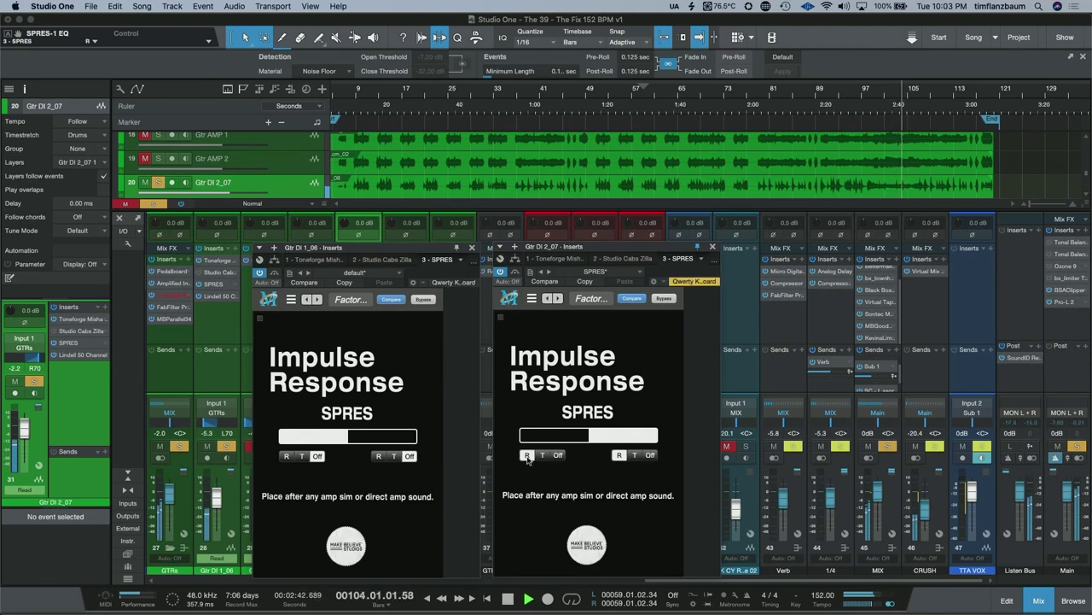
- Set both impulse responses on Gtr DI 1_06's SPRES to T with blend 0.38, then stop playback
click(329, 460)
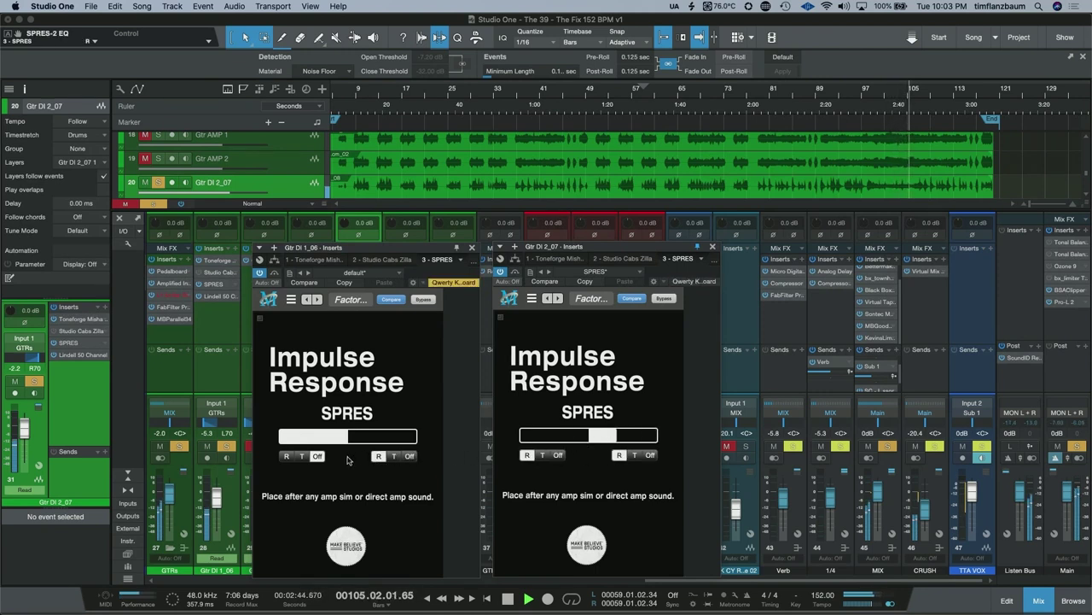
click(287, 456)
click(301, 456)
click(394, 455)
click(390, 445)
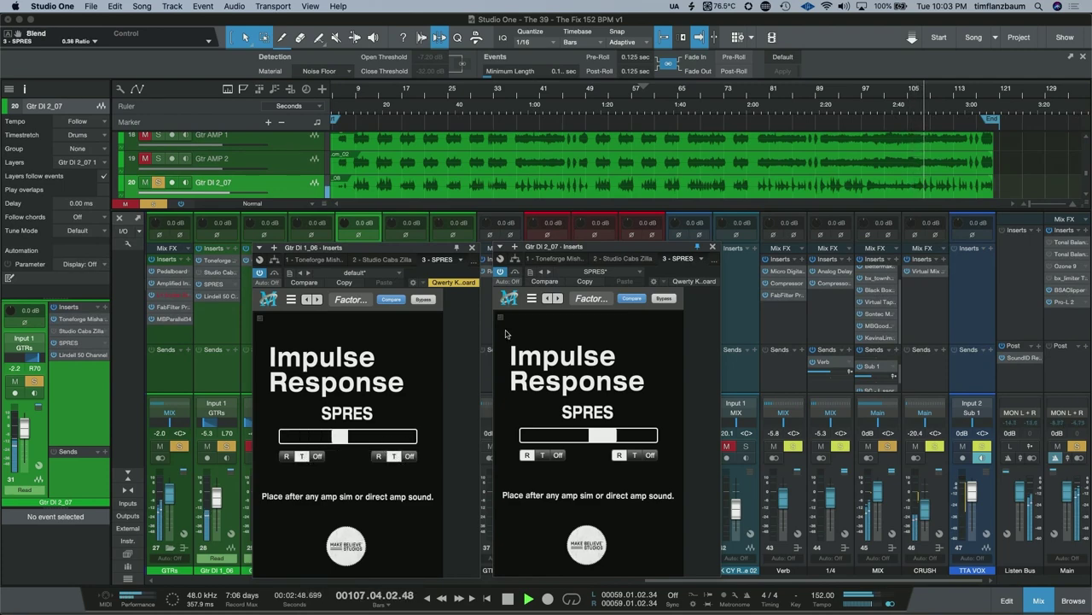
key(space)
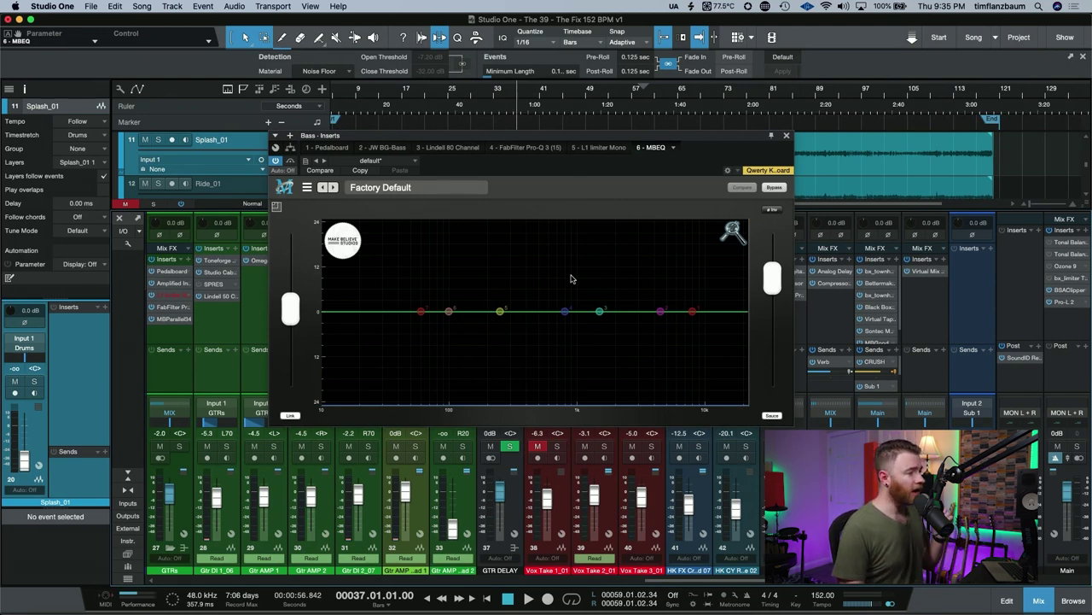
- Select and solo the Bass channel, then bypass its MBEQ to hear the raw bass
scroll(567, 503, left, 10)
click(570, 501)
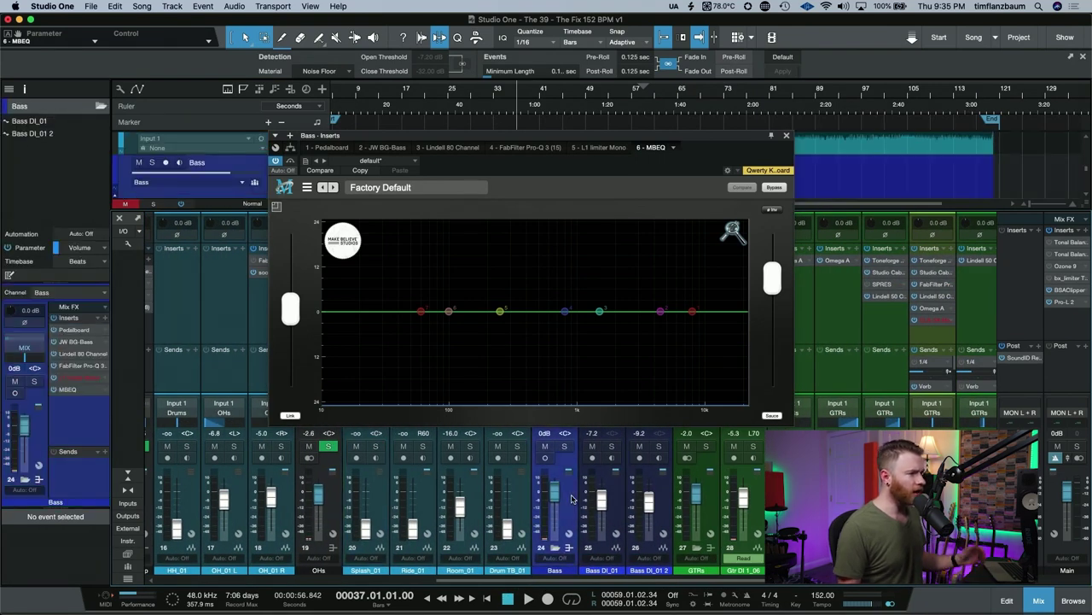
key(s)
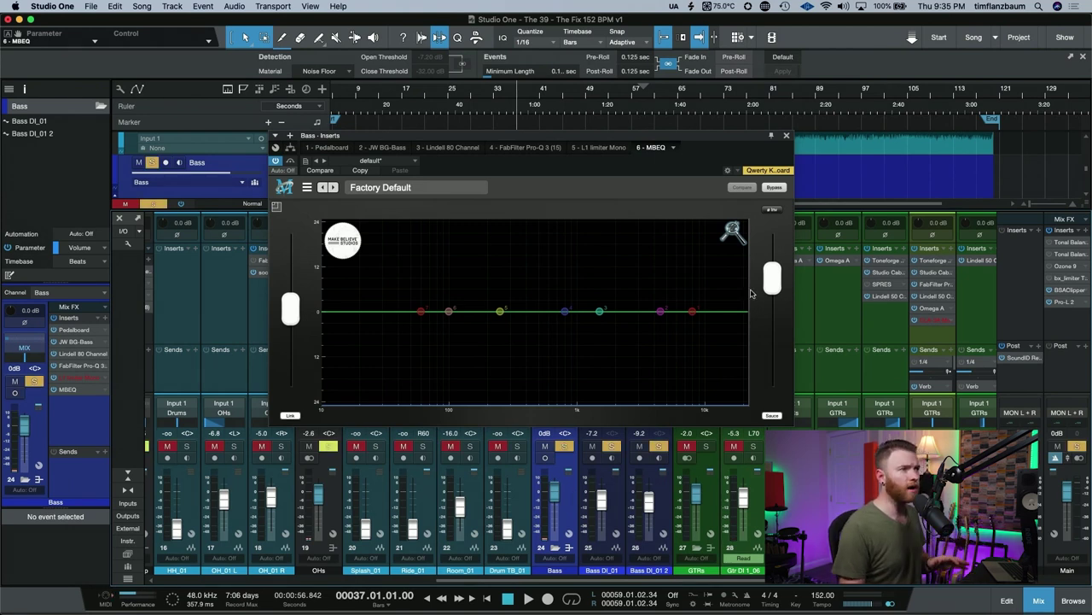
click(774, 188)
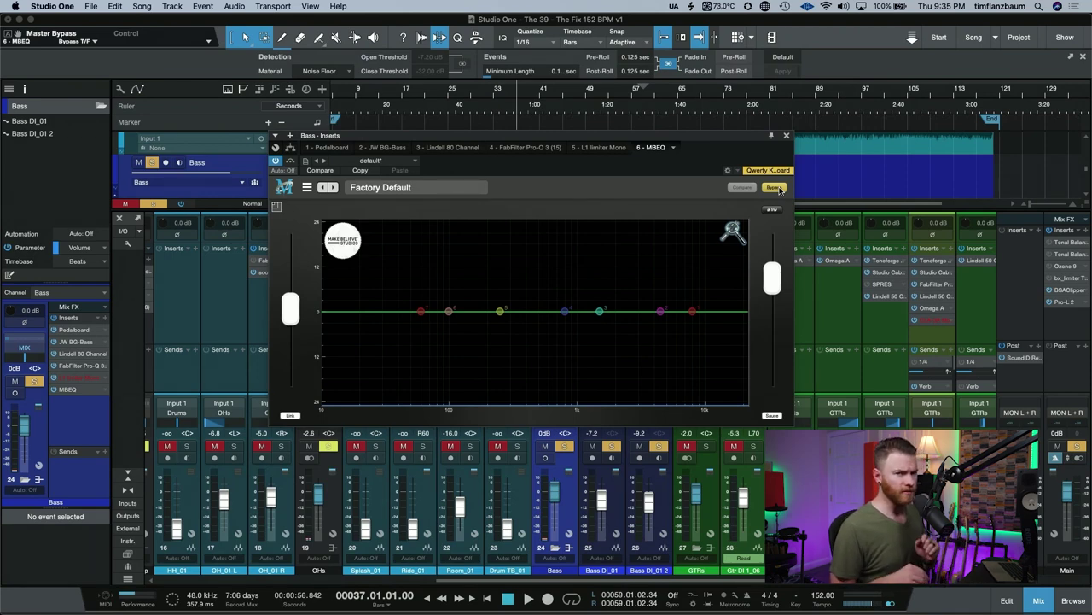
- Audition the soloed bass, then stop and make the MBEQ active with Sauce mode on
key(space)
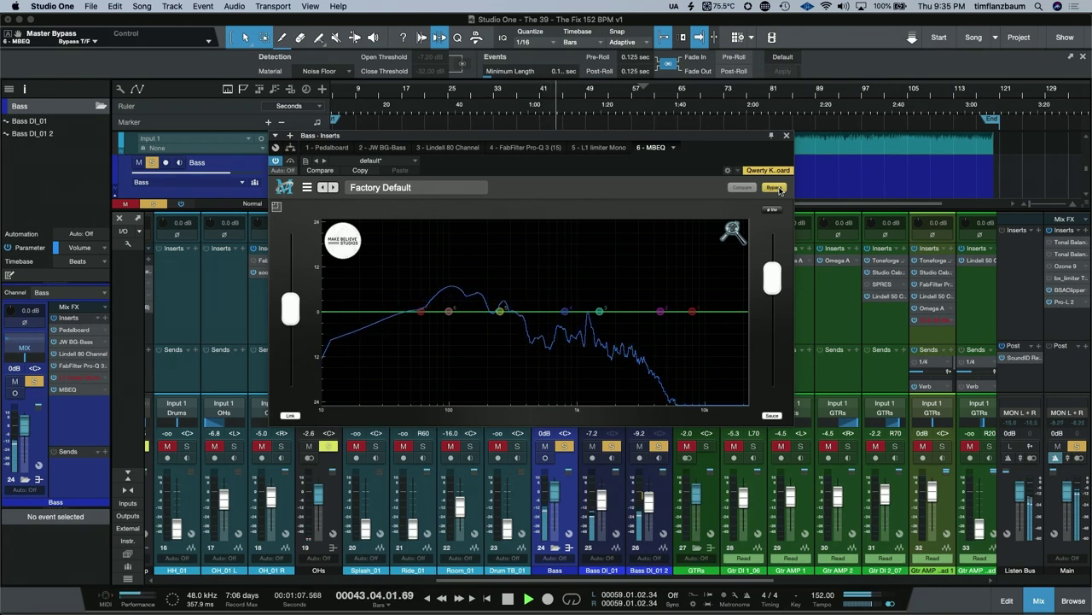
key(space)
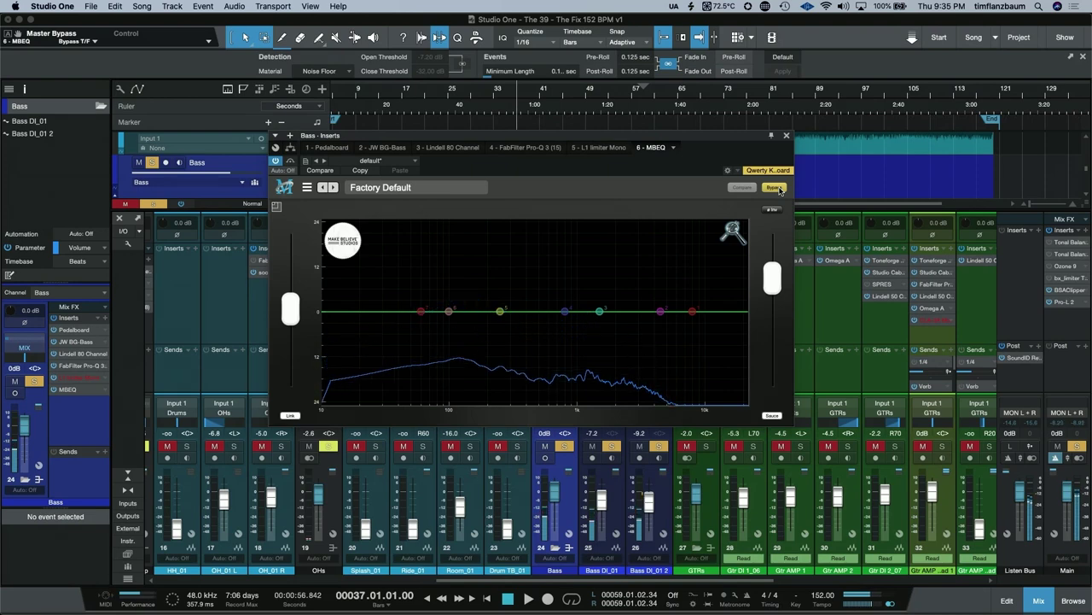
scroll(611, 529, left, 2)
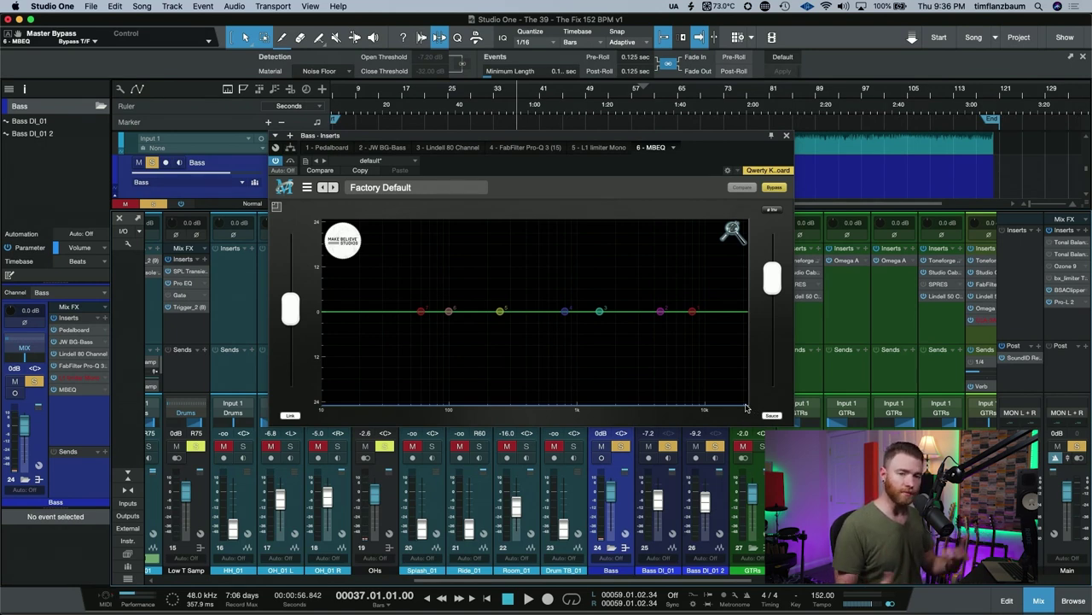
click(773, 417)
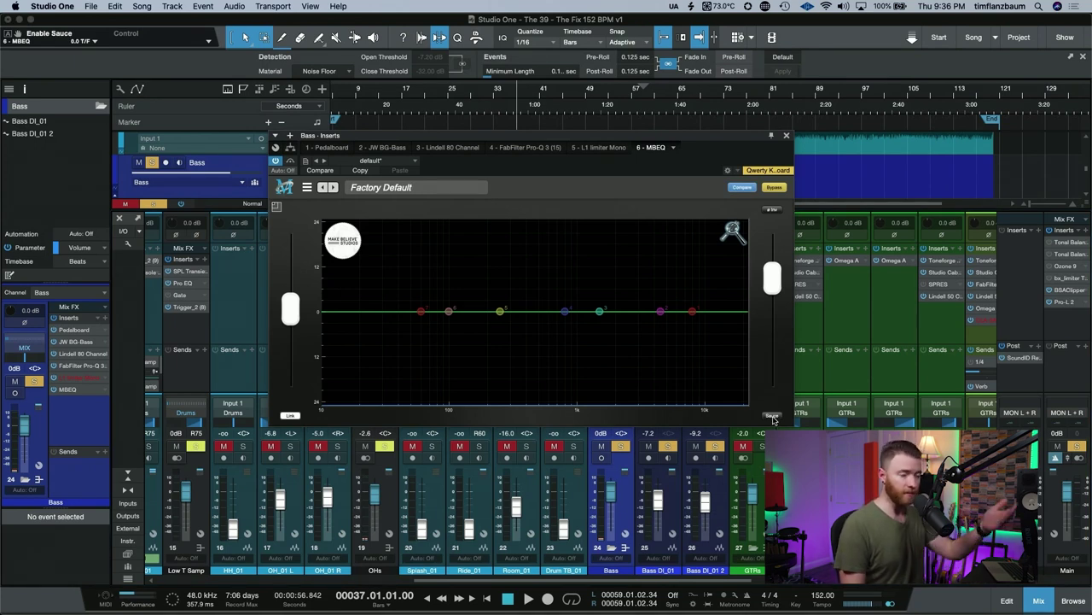
click(773, 416)
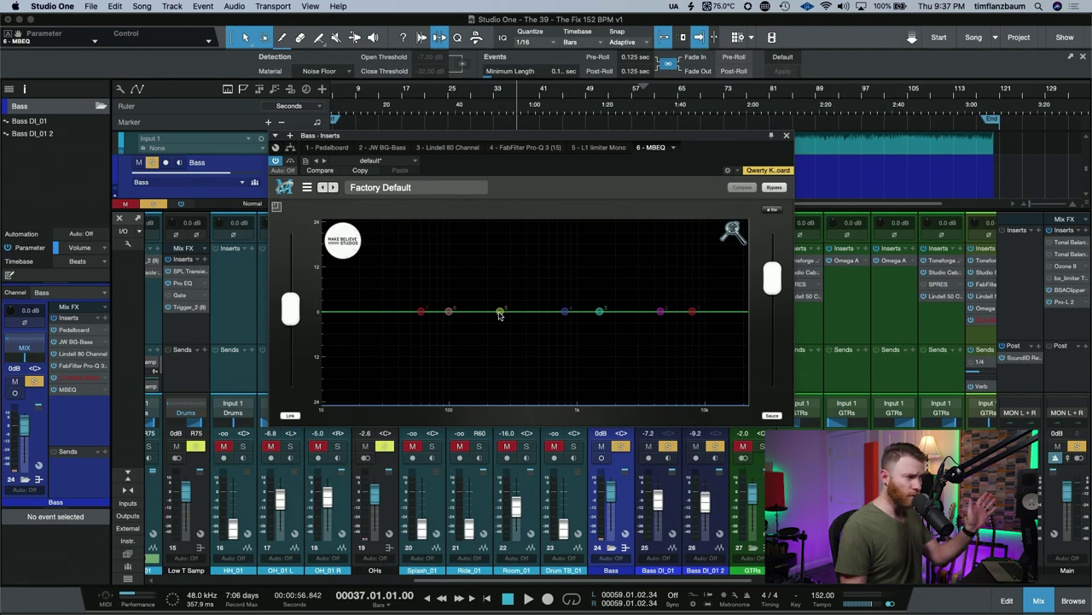
- Enable MBEQ band 5 at 248.91 Hz and cycle its filter types, ending on Notch with 0.875-octave bandwidth
click(499, 313)
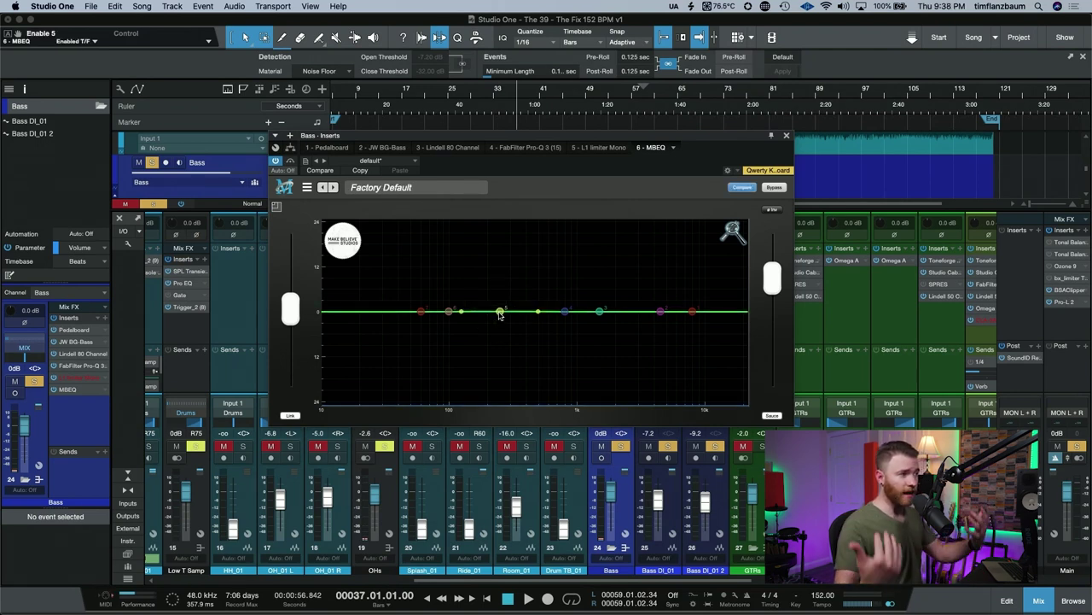
click(500, 313)
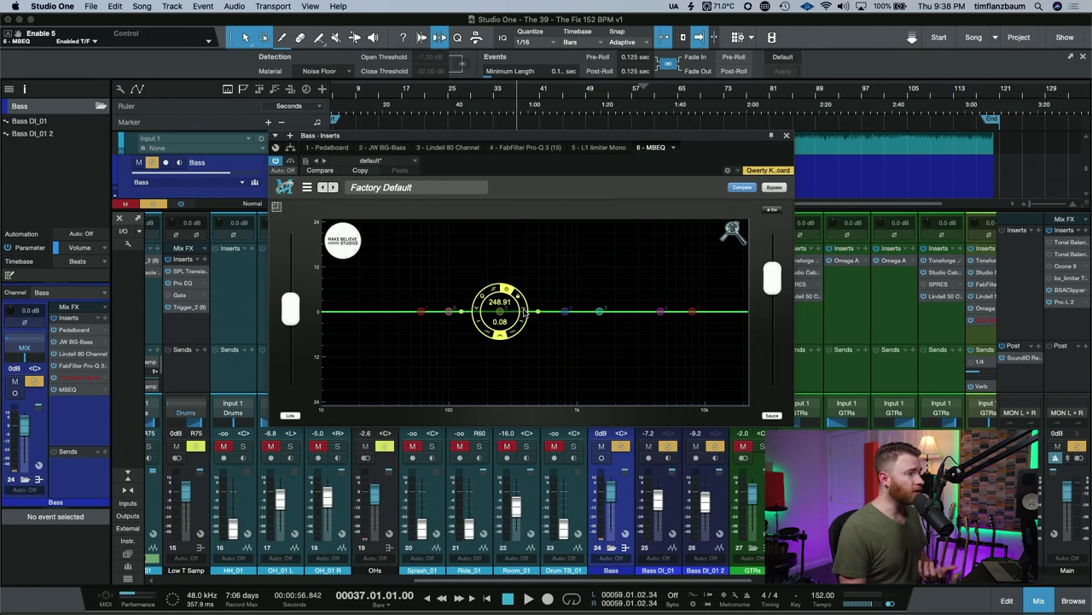
click(523, 316)
click(523, 323)
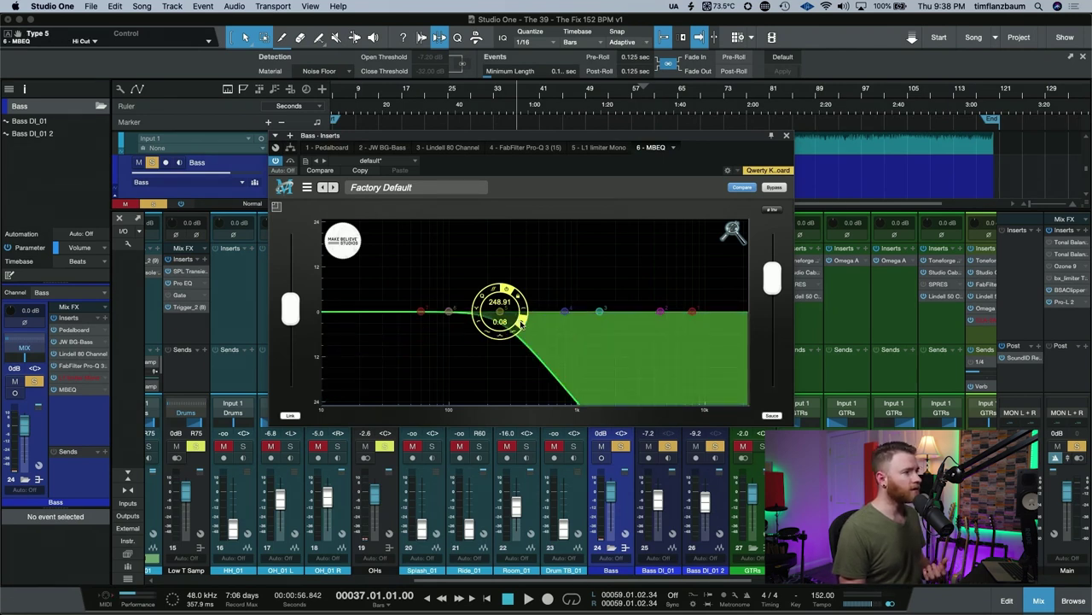
click(513, 333)
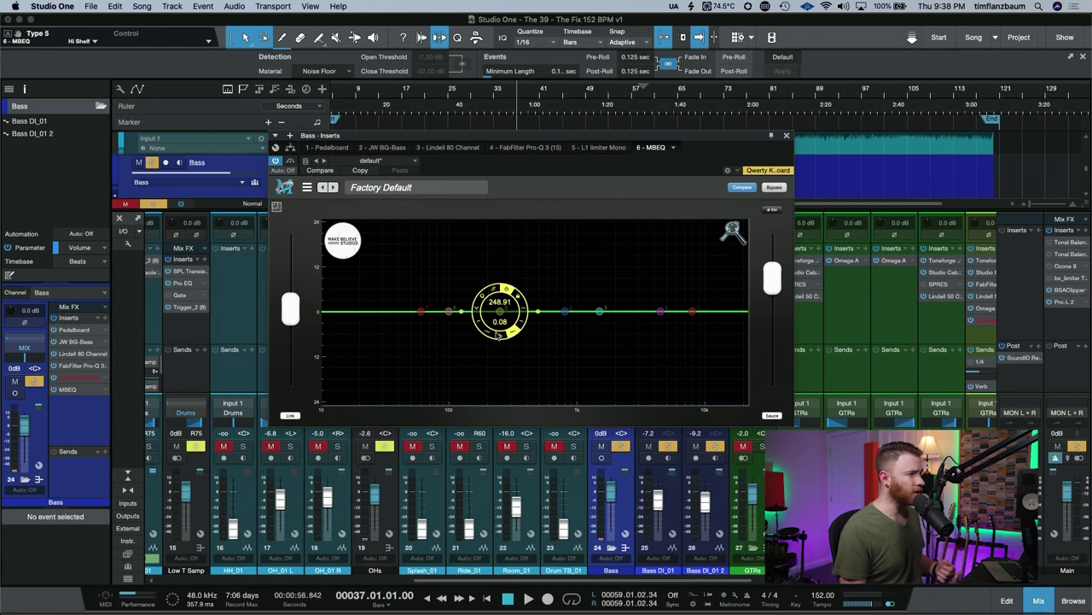
click(503, 337)
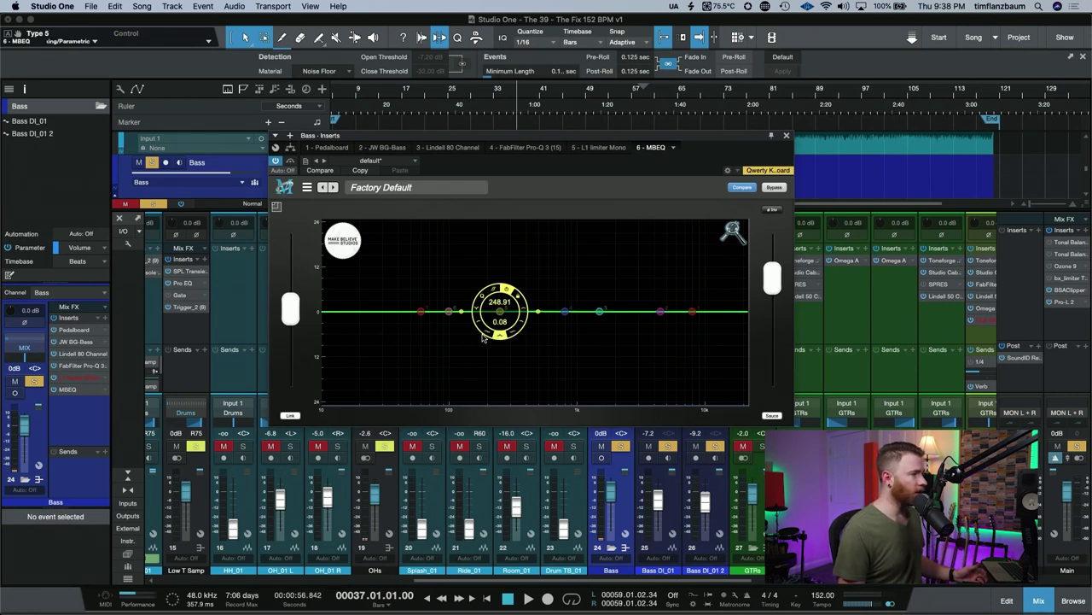
click(487, 334)
click(482, 327)
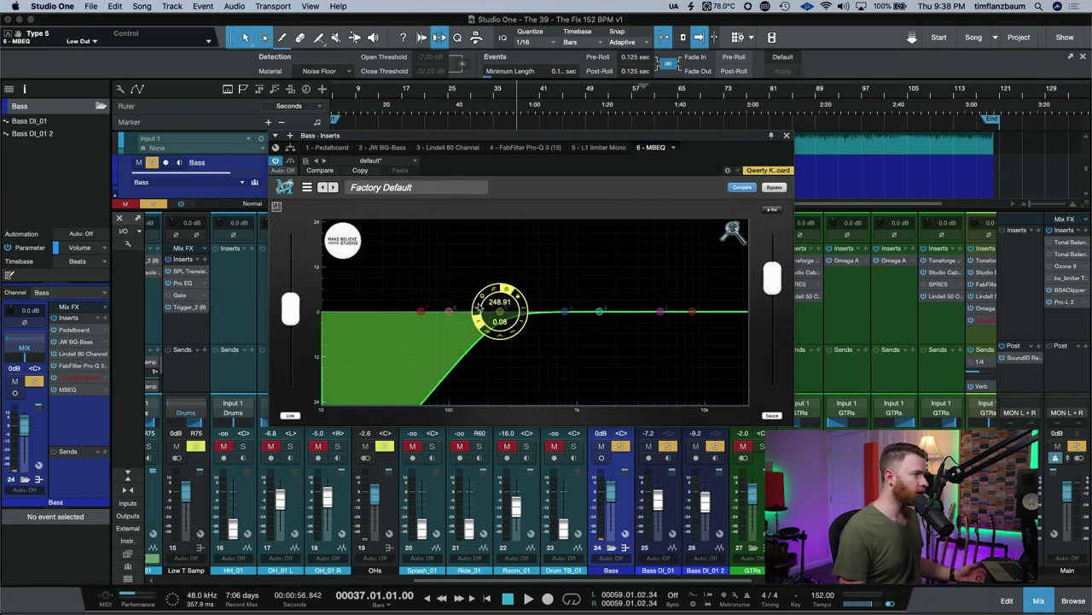
click(478, 314)
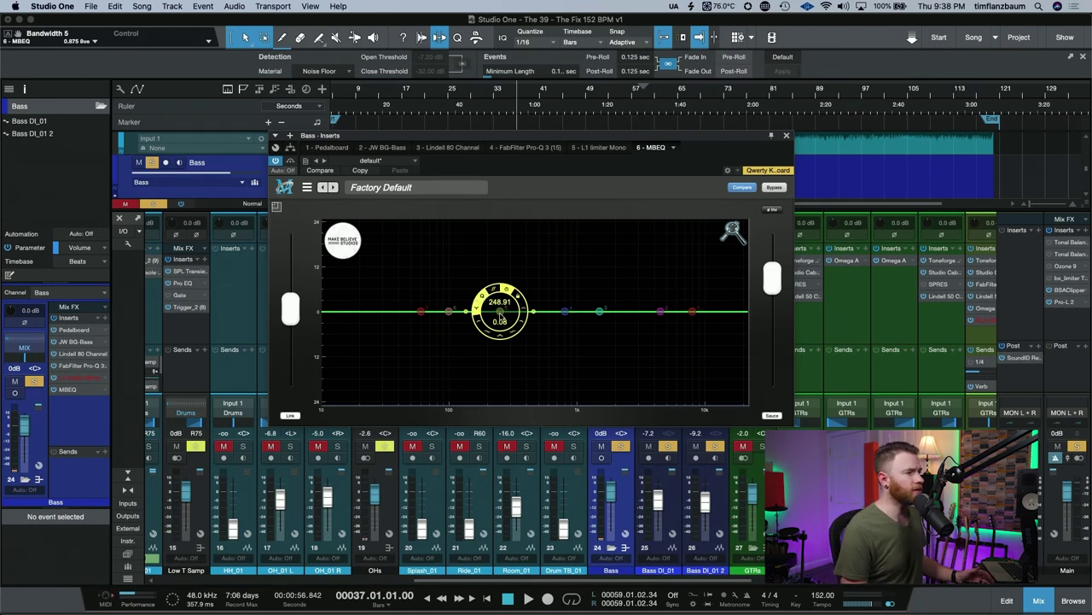
- Narrow band 5 of the Bass MBEQ, boost it 20 dB and sweep it toward 594 Hz
mouse_move(501, 294)
mouse_down()
mouse_move(499, 357)
mouse_move(499, 290)
mouse_move(500, 305)
mouse_up()
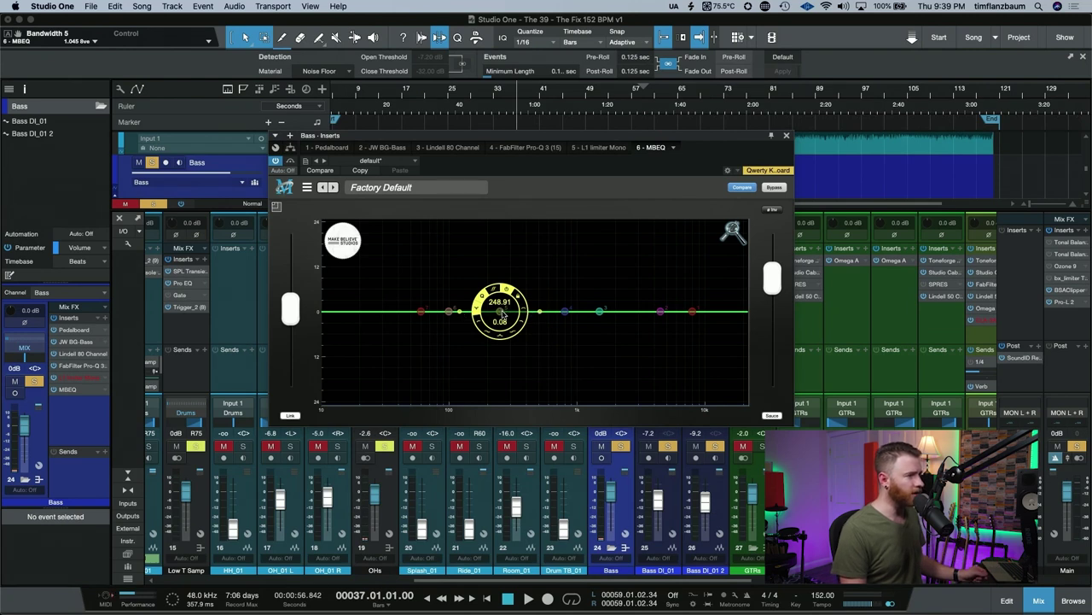
mouse_move(504, 314)
mouse_down()
mouse_move(500, 341)
mouse_move(495, 312)
mouse_up()
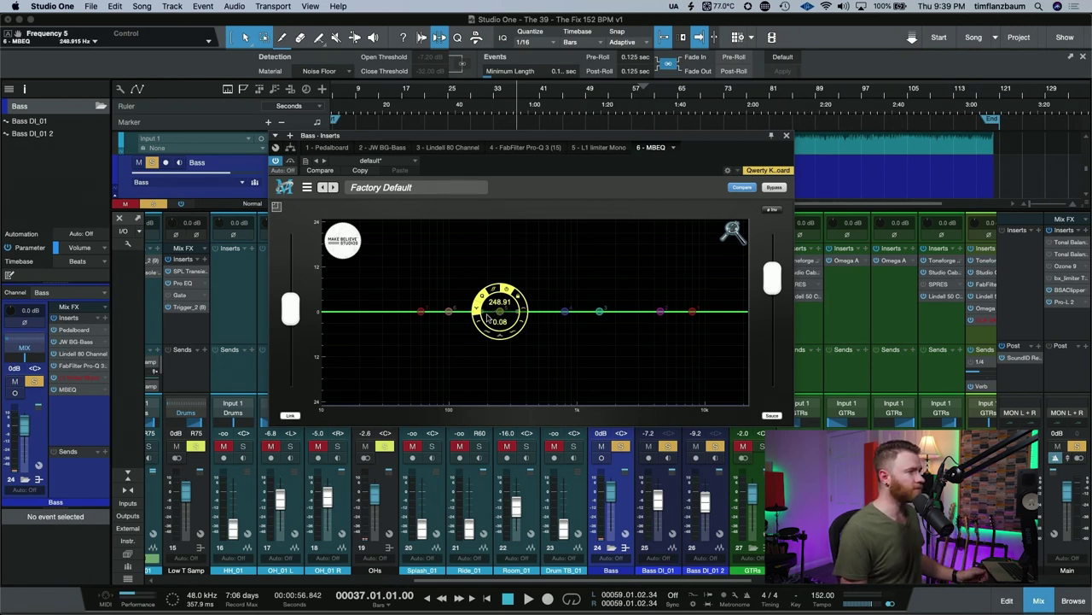
drag(488, 315, 490, 314)
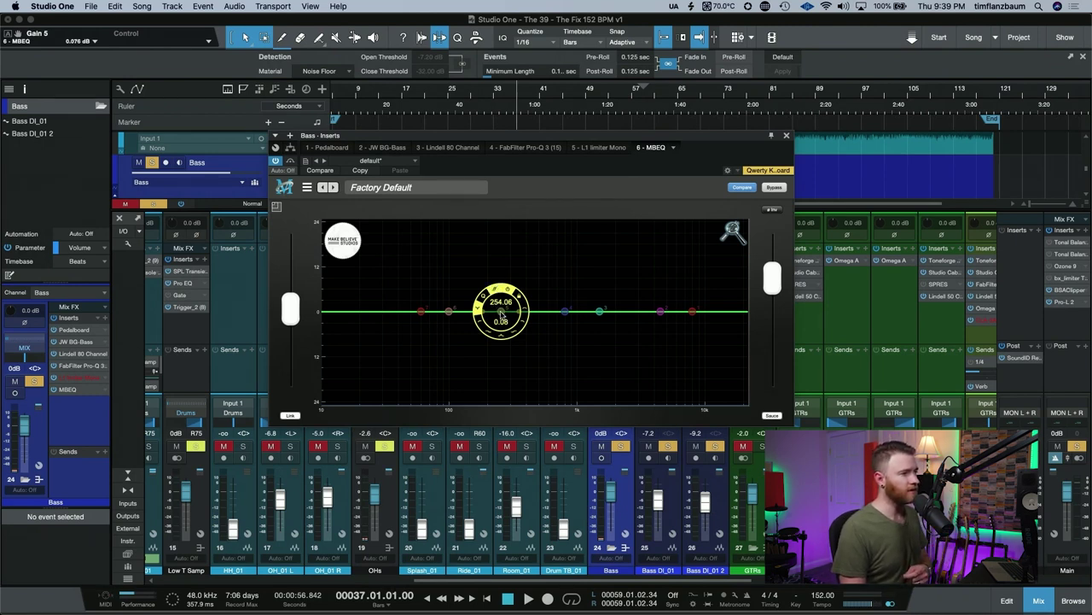
drag(501, 316, 501, 236)
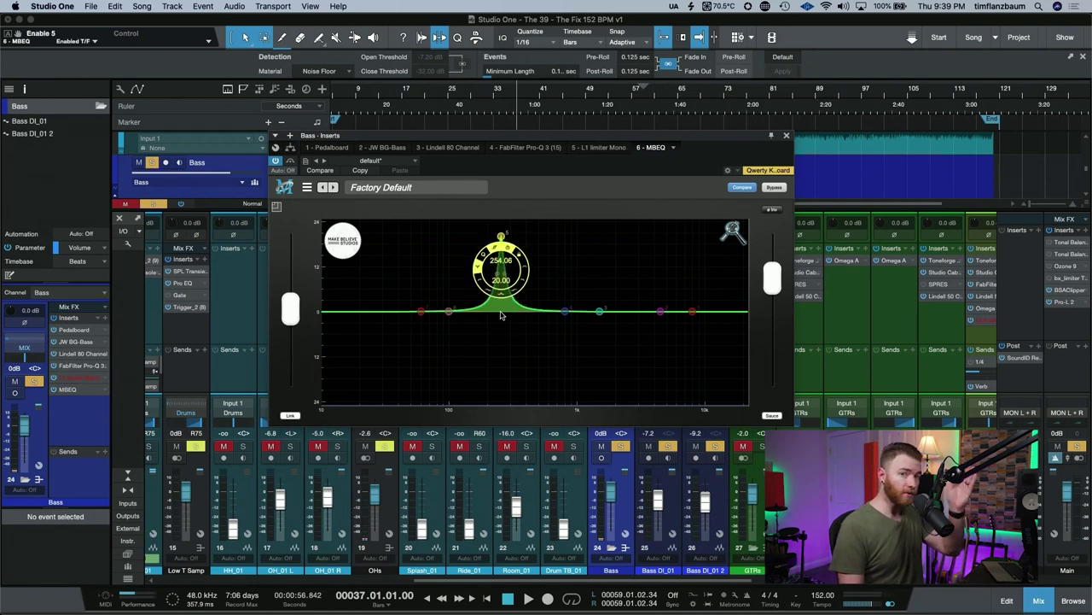
drag(501, 316, 559, 307)
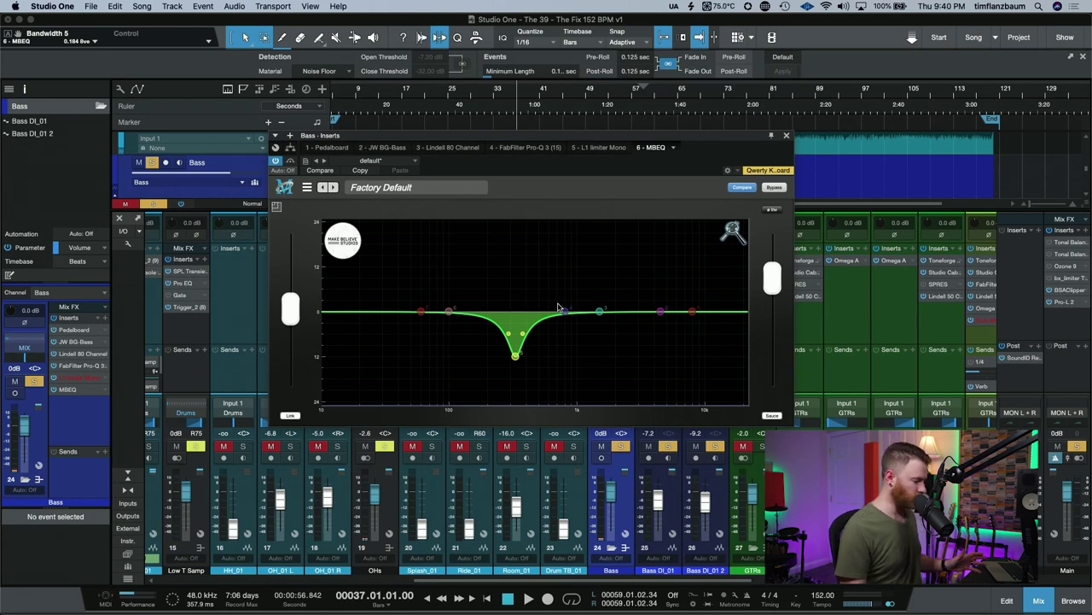
- Narrow band 3 and boost it 20 dB, sweep it to 1.22 kHz, then reset it flat
click(600, 313)
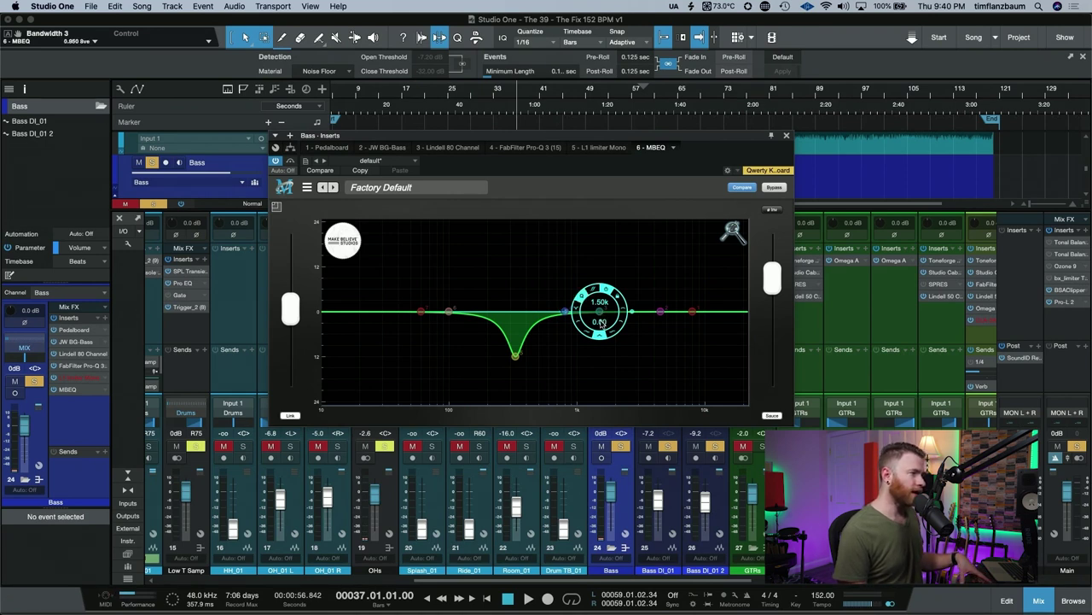
mouse_move(600, 327)
mouse_down()
mouse_move(600, 350)
mouse_move(600, 314)
mouse_up()
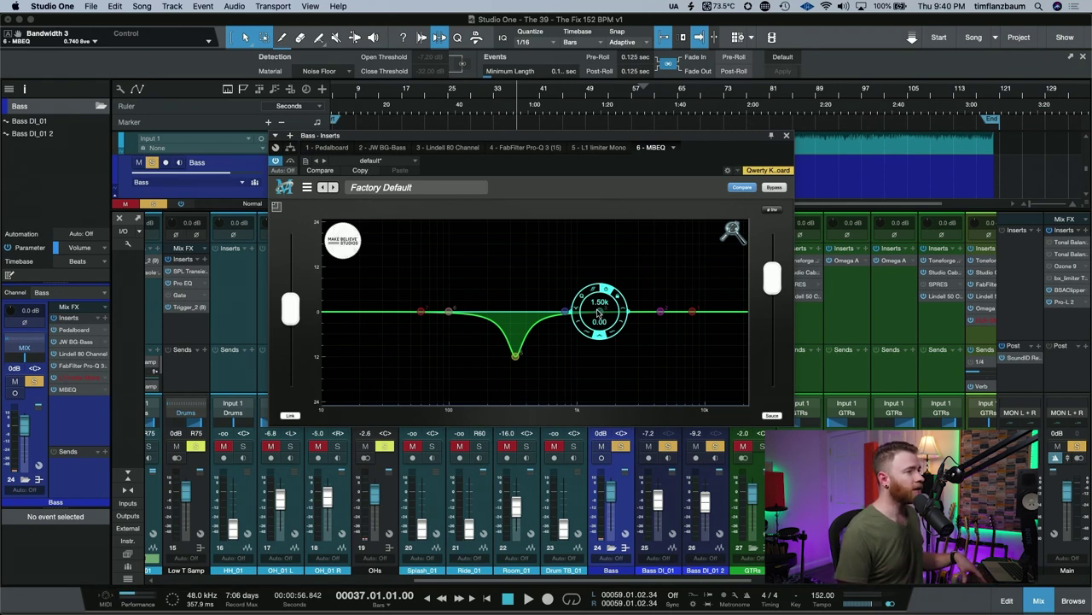
drag(601, 313, 593, 235)
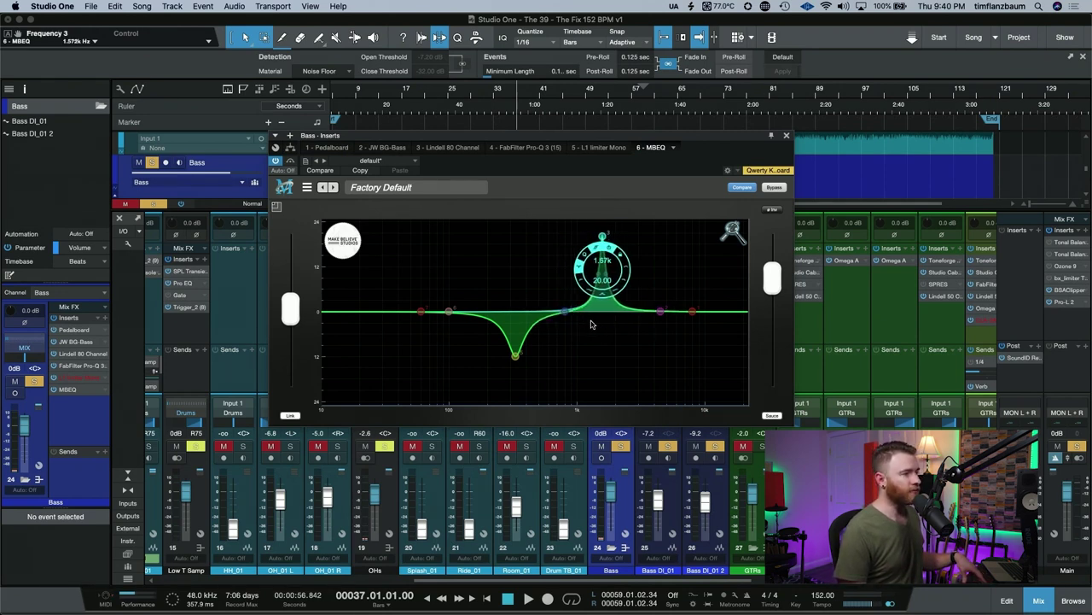
drag(590, 324, 592, 315)
double_click(592, 314)
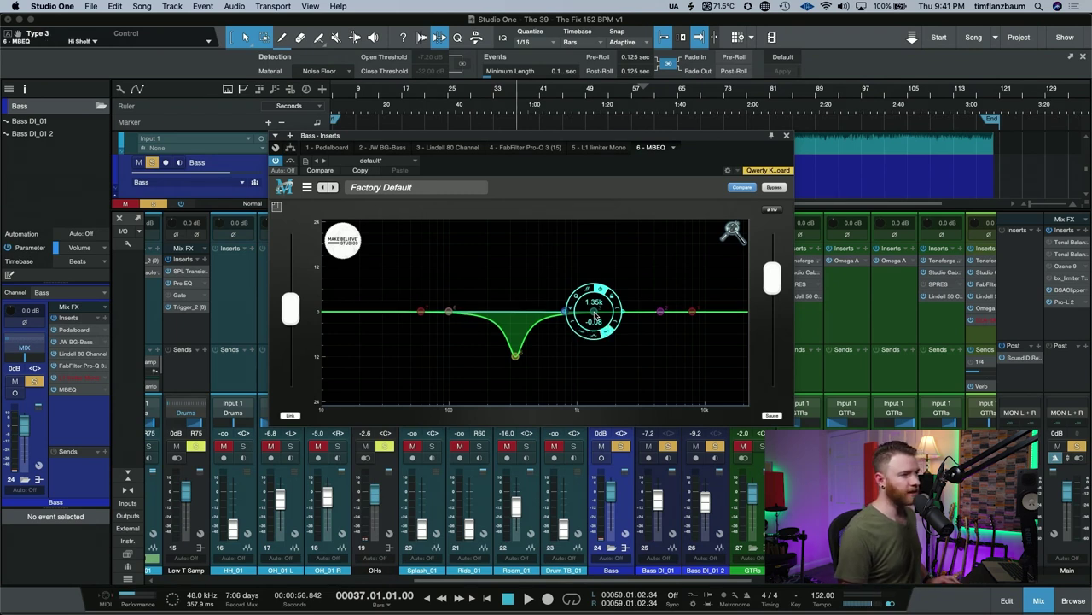
- Cycle band 3's filter type through shelf, cut and band pass, ending on Parametric at 1.35k
scroll(595, 316, down, 2)
scroll(595, 315, down, 1)
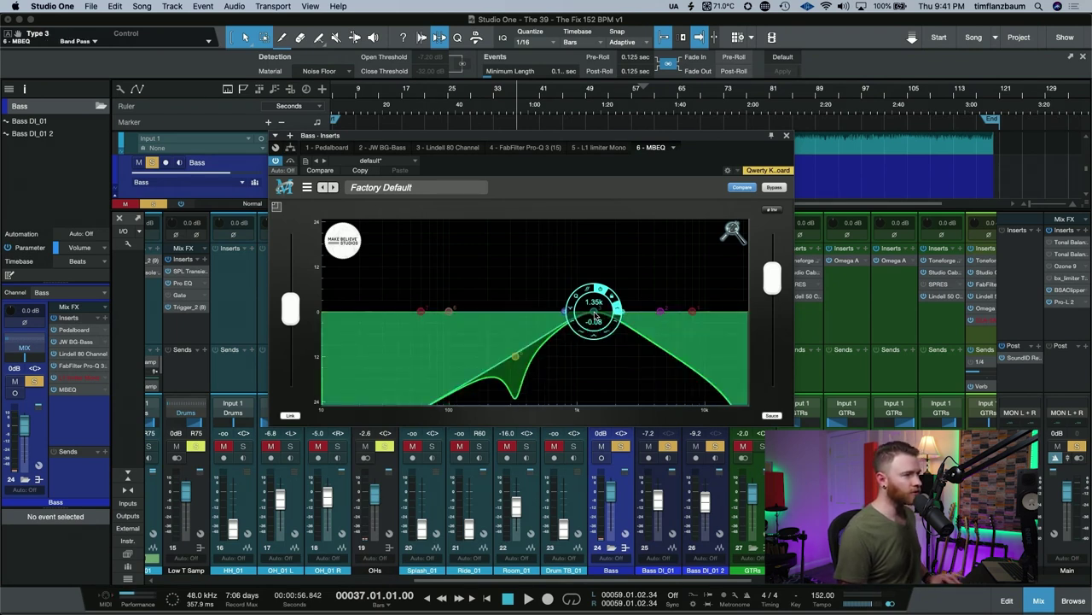
scroll(595, 316, down, 1)
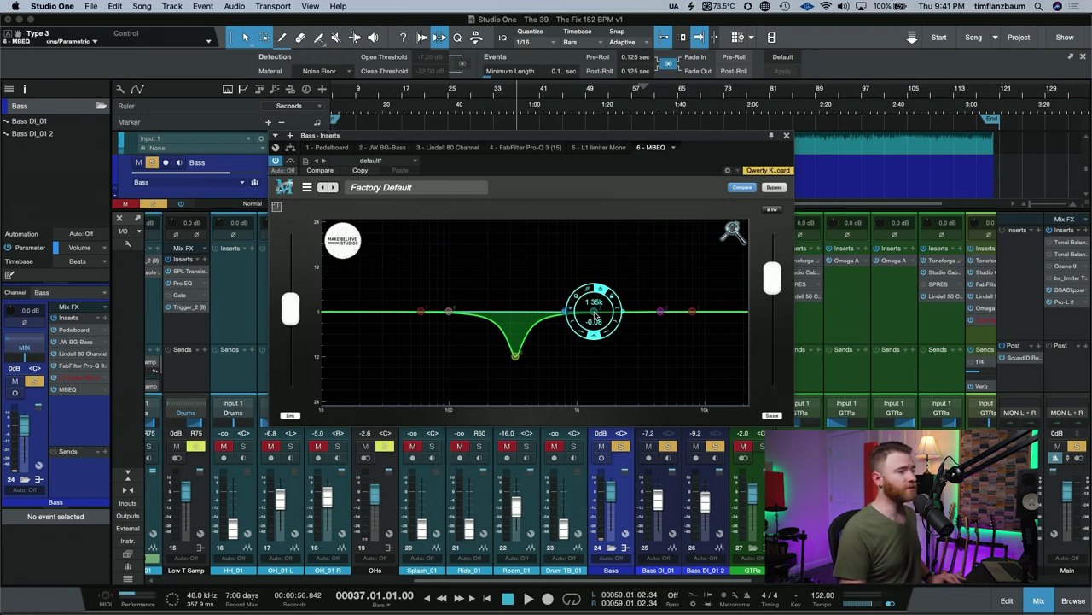
scroll(595, 316, down, 1)
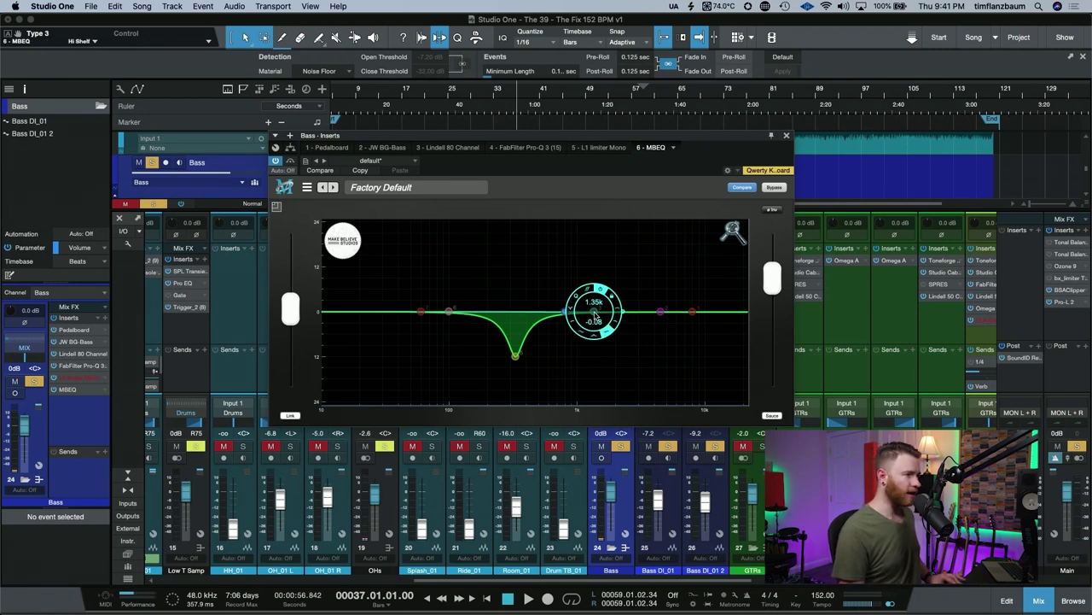
scroll(595, 315, down, 1)
scroll(595, 316, down, 1)
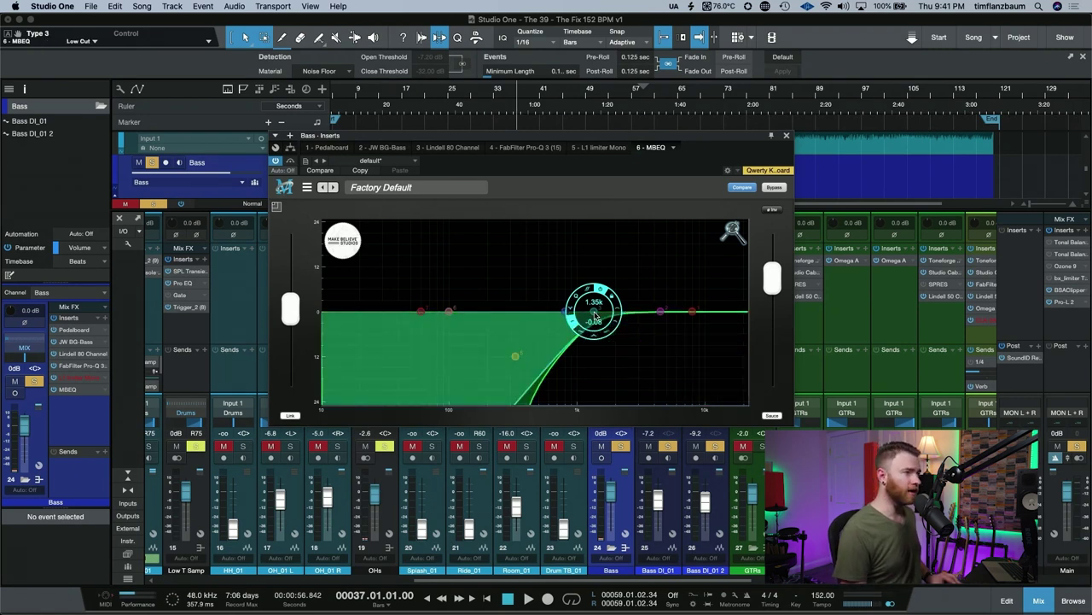
scroll(595, 315, down, 1)
scroll(595, 316, down, 1)
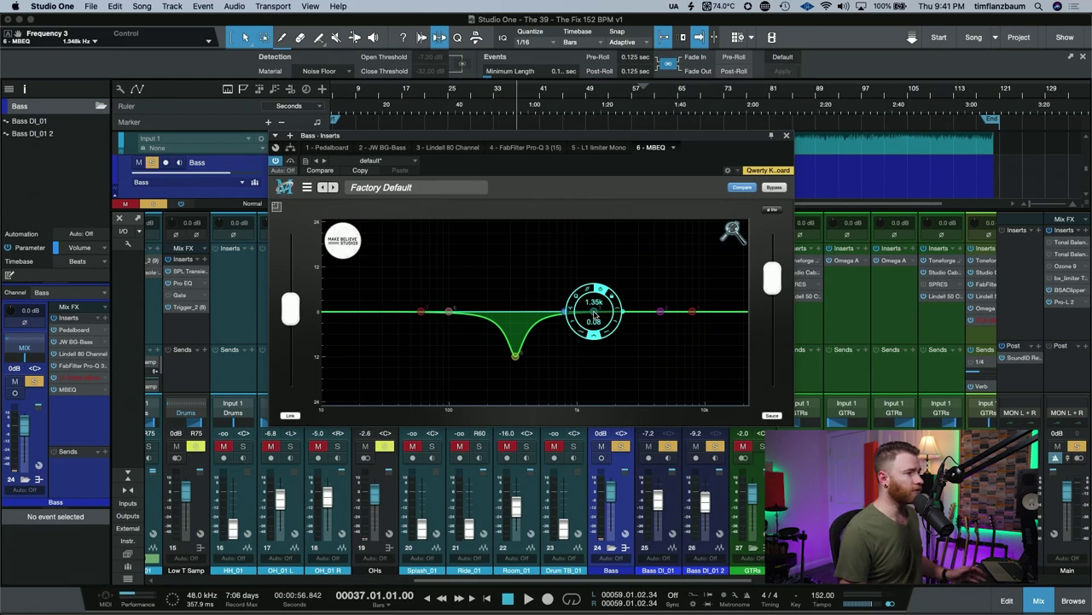
- Boost band 3 about +4 dB at 1.57k and compare it switched off and on
mouse_move(595, 315)
mouse_down()
mouse_move(587, 288)
mouse_move(602, 299)
mouse_up()
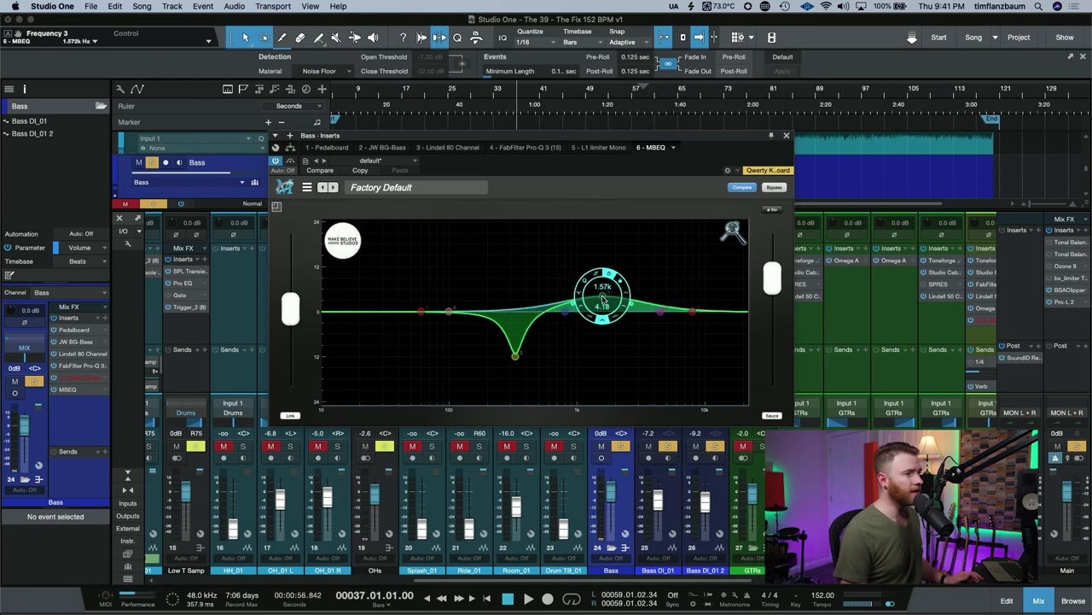
click(603, 298)
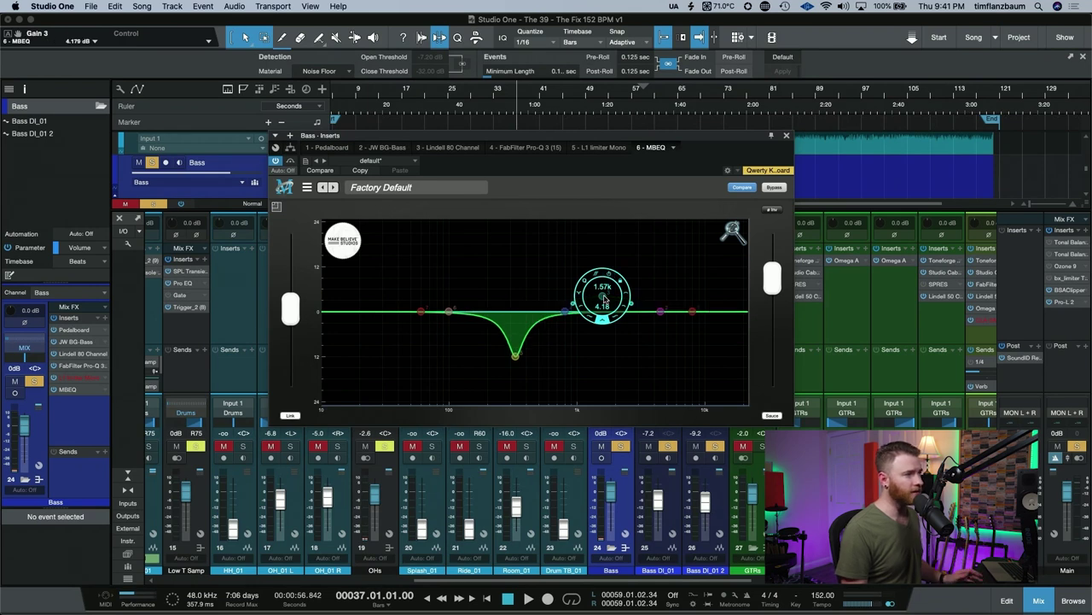
click(603, 299)
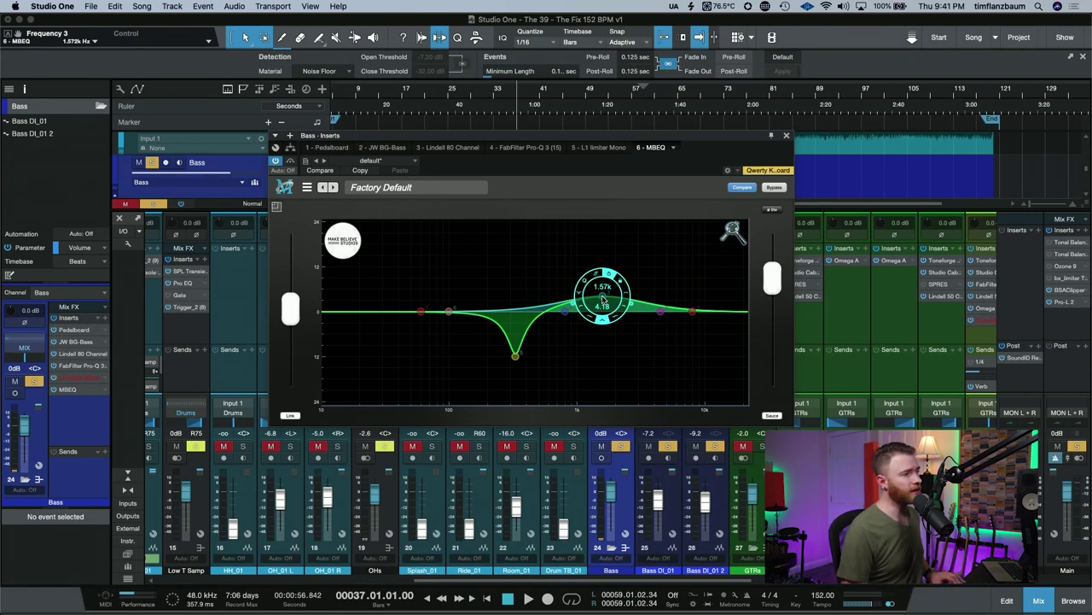
- Disable bands 3 and 2, then reset the MBEQ to its flat Factory Default
click(602, 318)
click(664, 318)
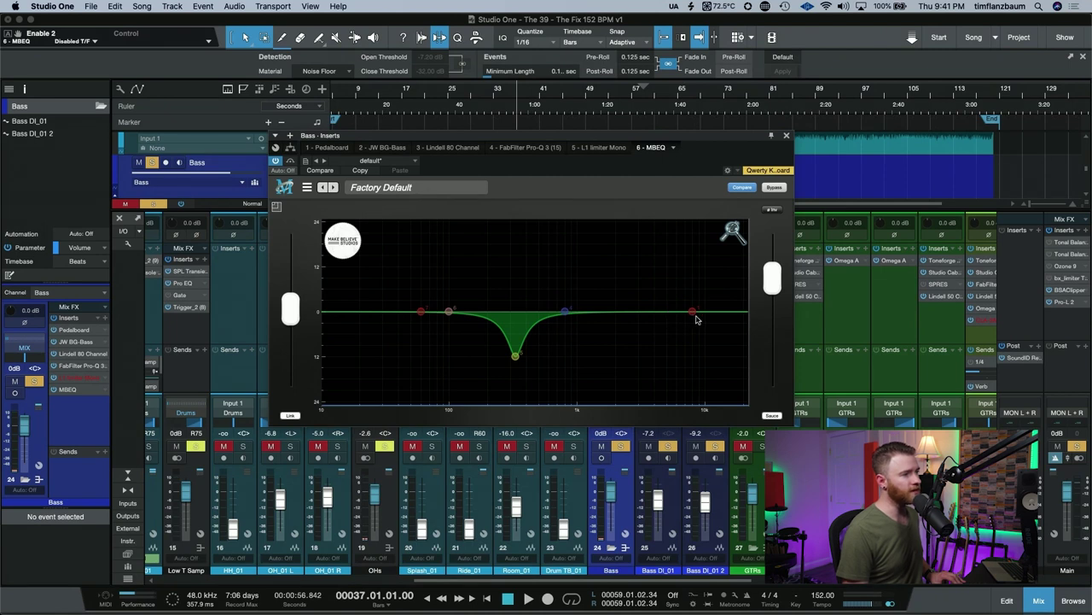
click(646, 316)
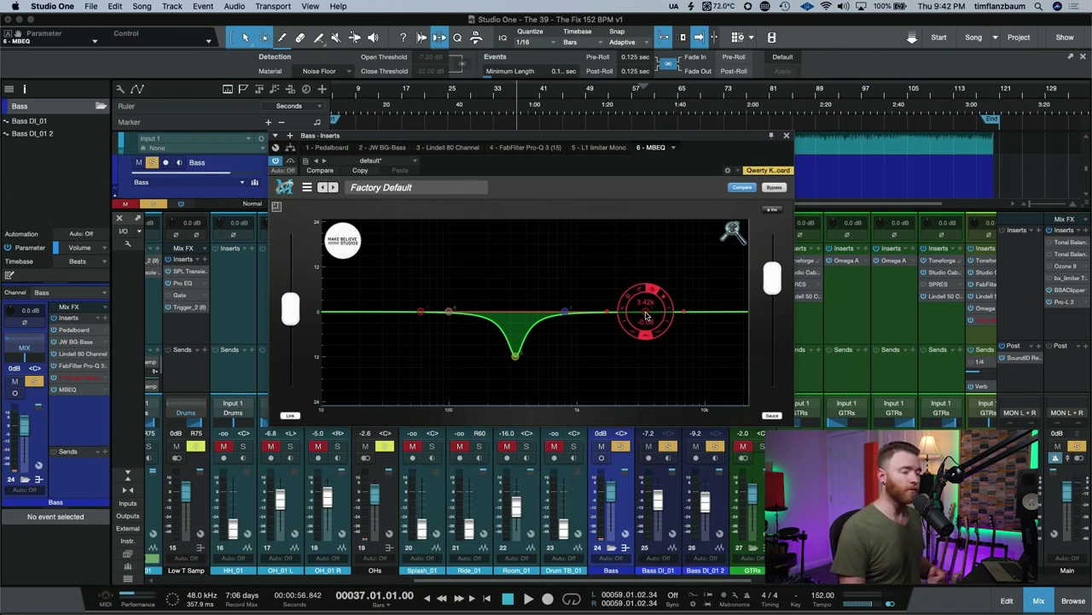
click(742, 187)
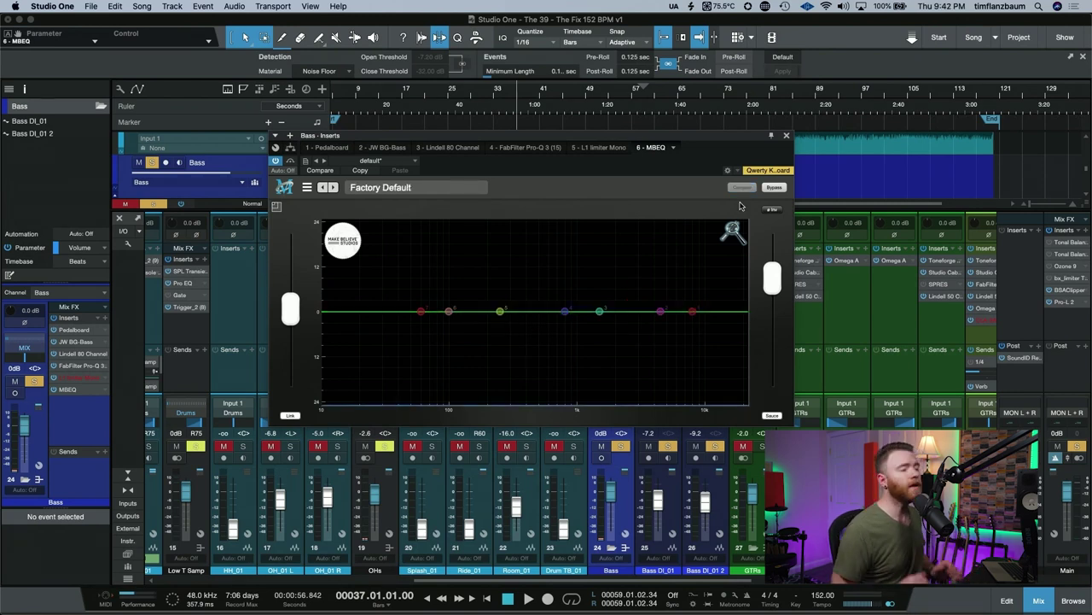
- Play the bass and sweep a tall narrow +20 dB band 3 boost to find harshness
click(601, 313)
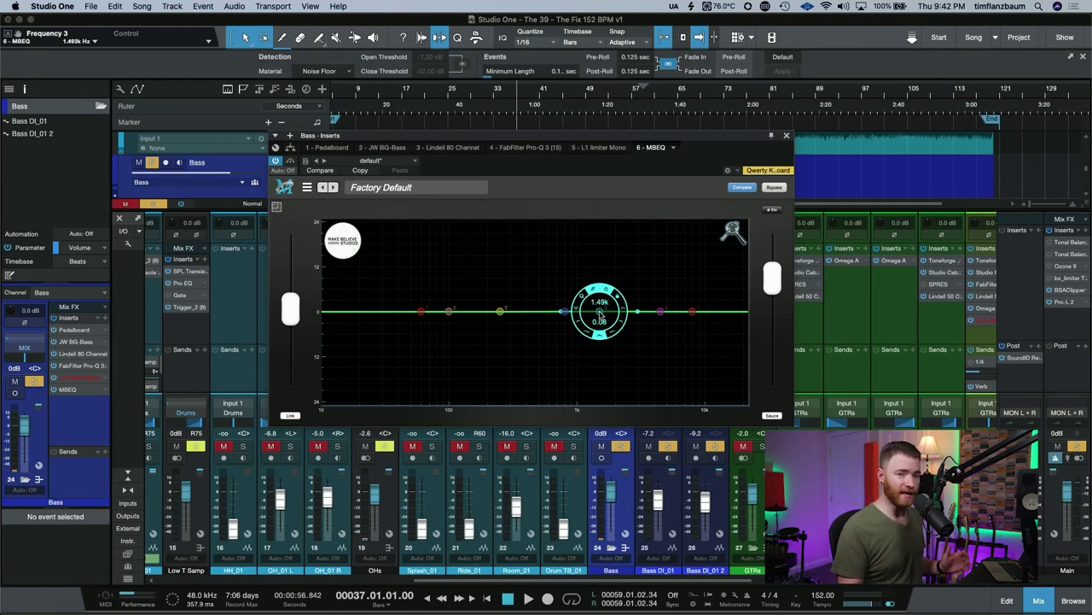
key(space)
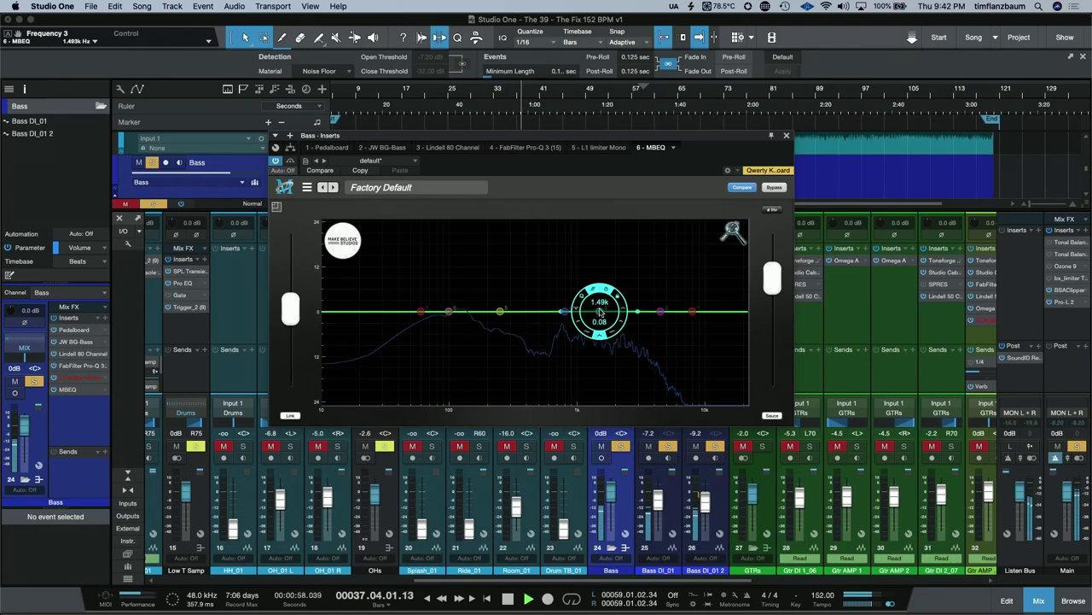
drag(600, 314, 588, 236)
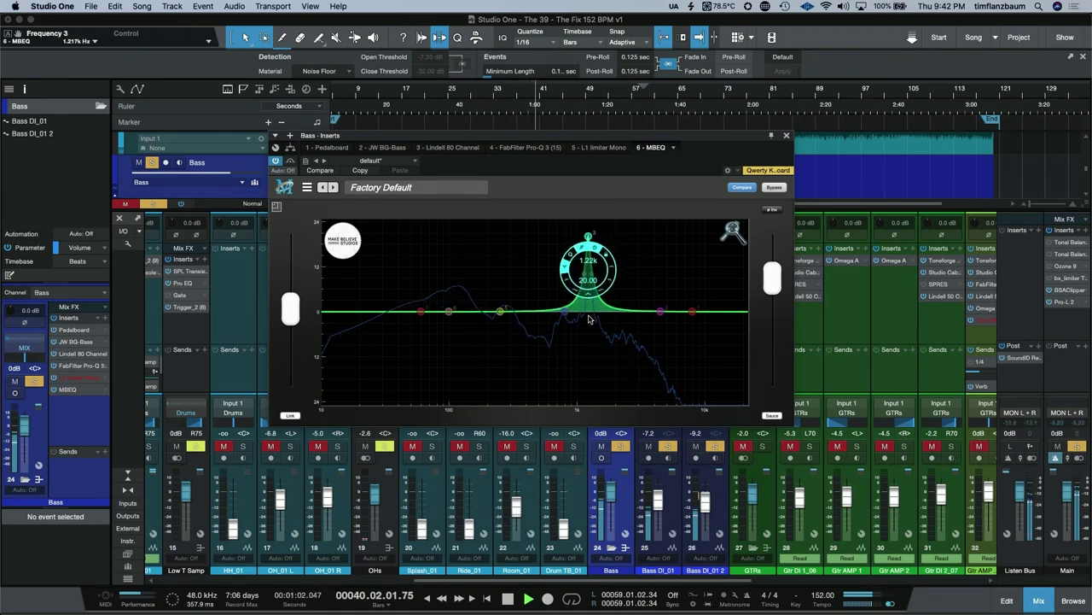
- Stop playback and turn the band 3 peak at 1.22 kHz into a narrow -12 dB cut
drag(588, 237, 588, 318)
key(space)
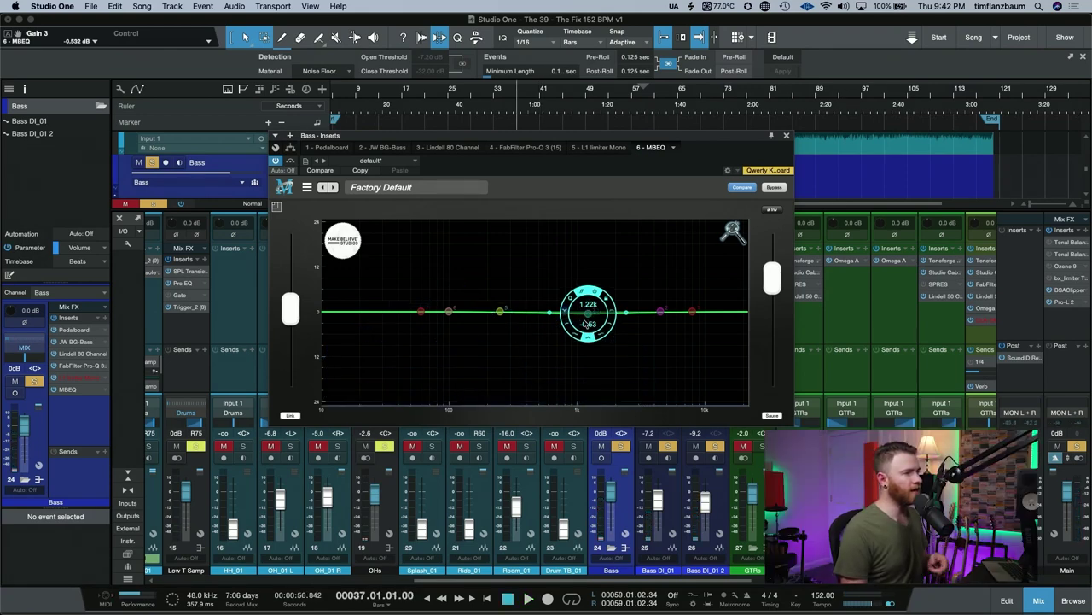
key(super+z)
drag(584, 406, 595, 369)
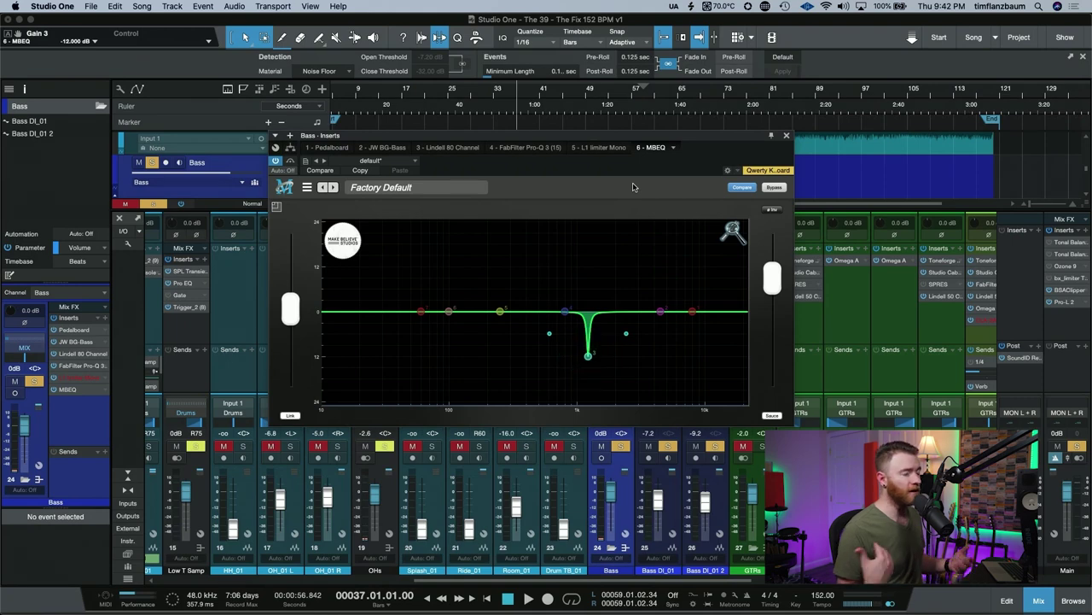
click(771, 187)
key(space)
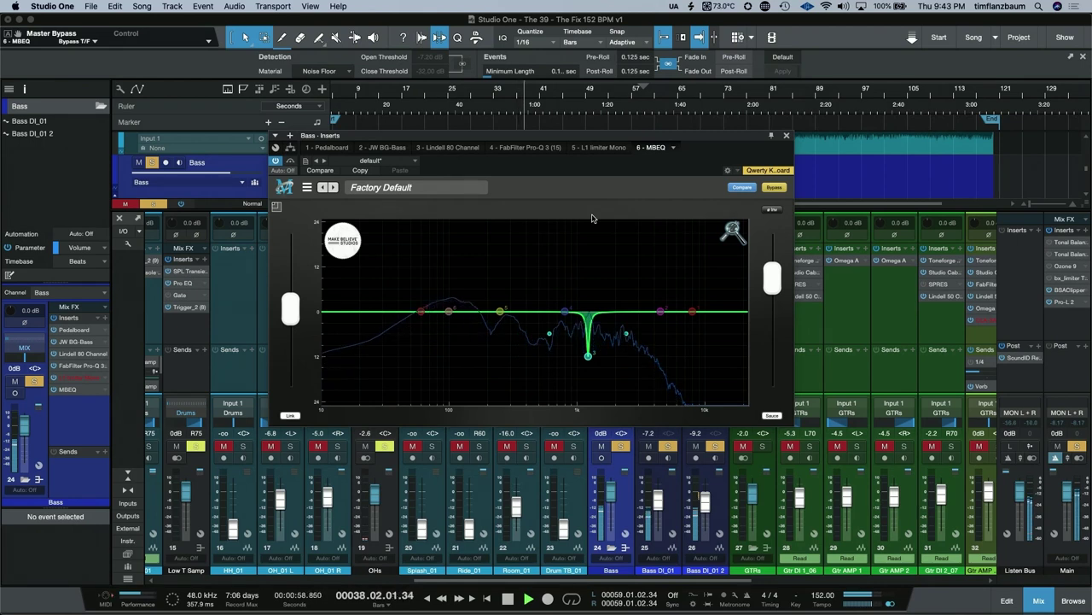
click(780, 188)
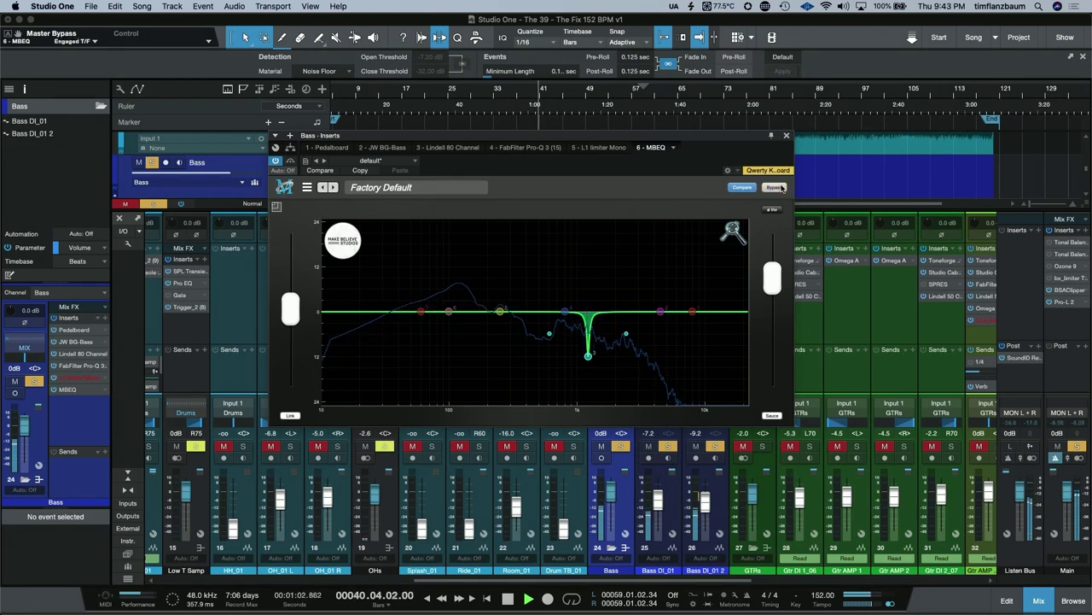
click(780, 188)
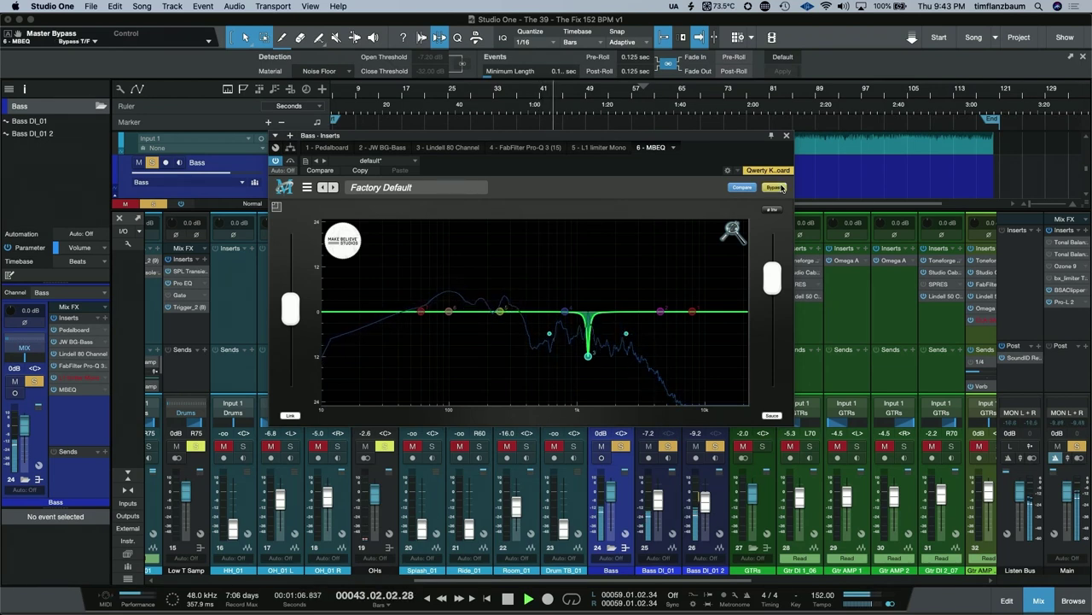
click(780, 188)
key(space)
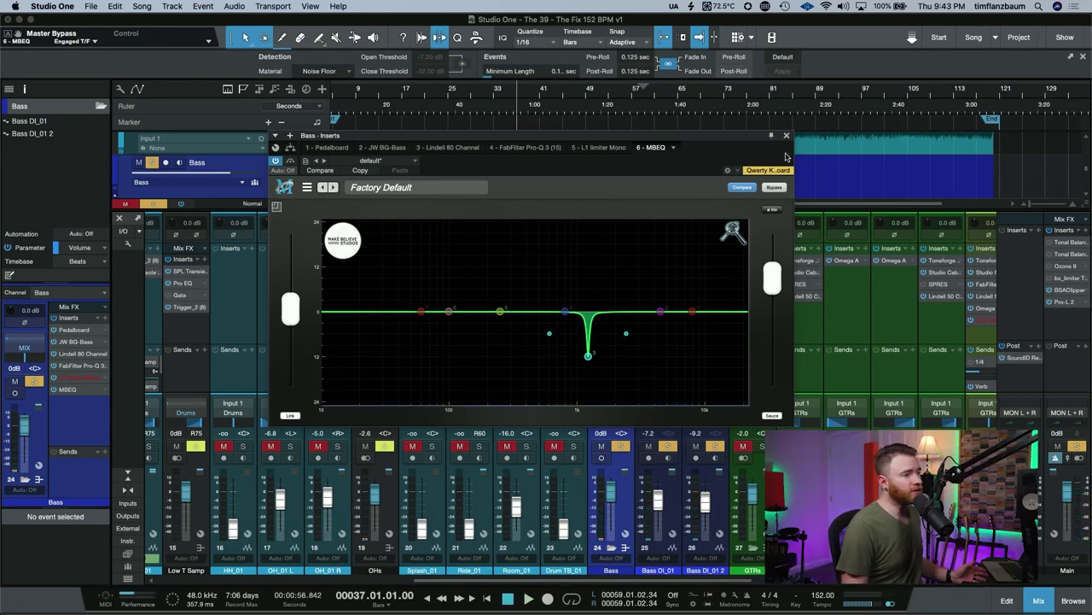
- Add a band 2 high-mid boost, a band 7 low cut near 48 Hz and a 105 Hz bass boost
drag(661, 311, 656, 271)
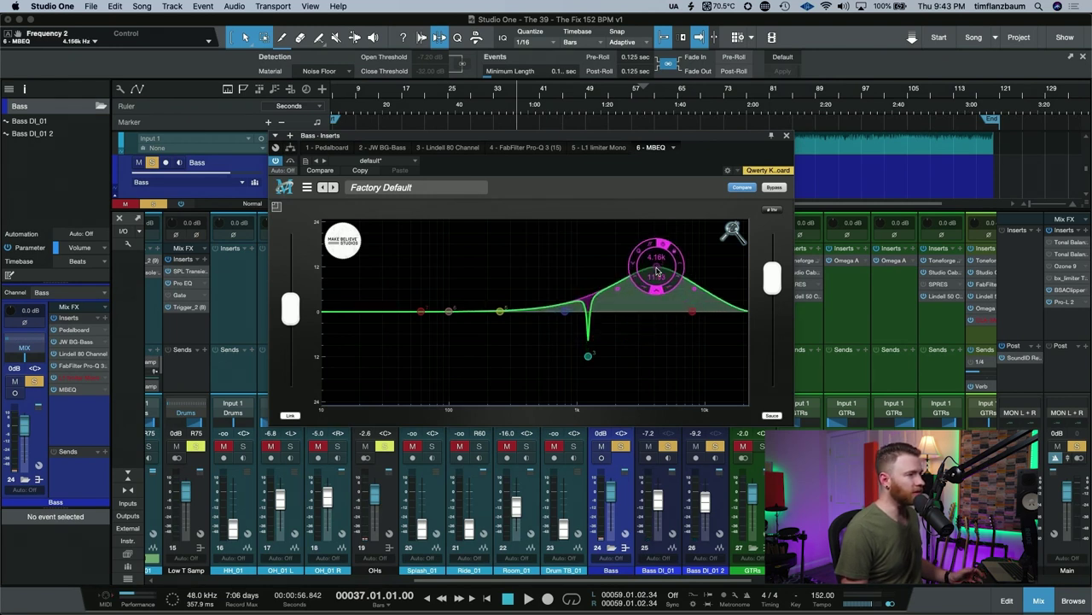
drag(707, 295, 683, 296)
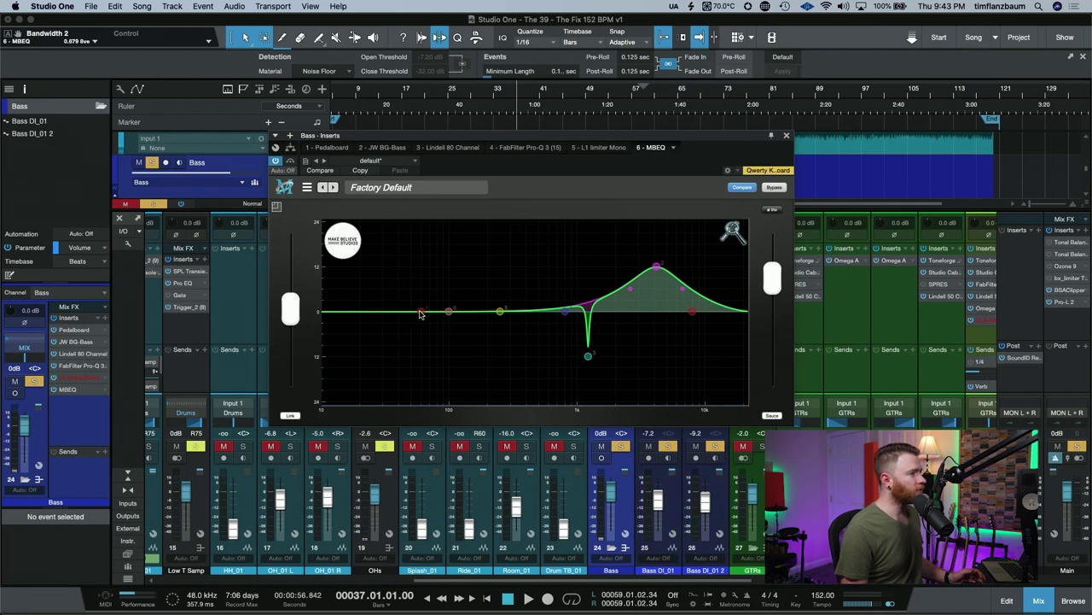
drag(419, 314, 372, 314)
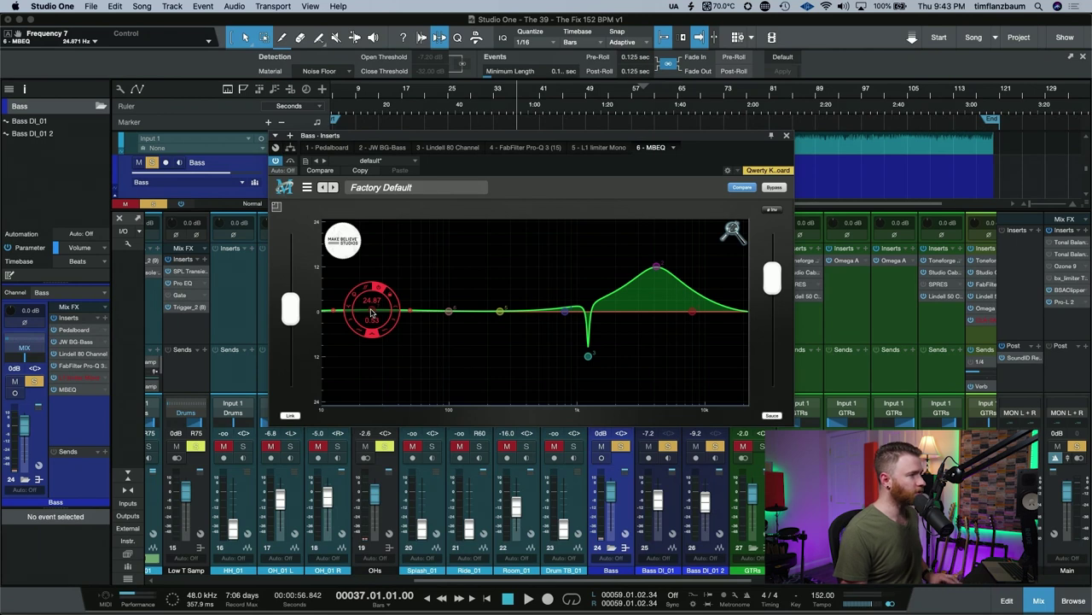
scroll(371, 314, down, 3)
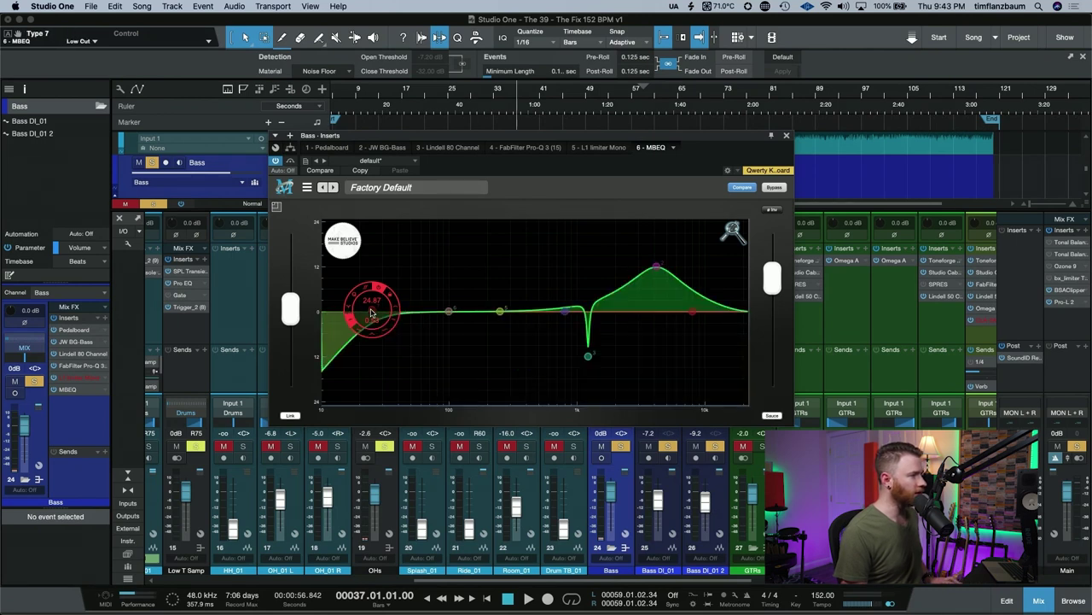
drag(371, 314, 416, 312)
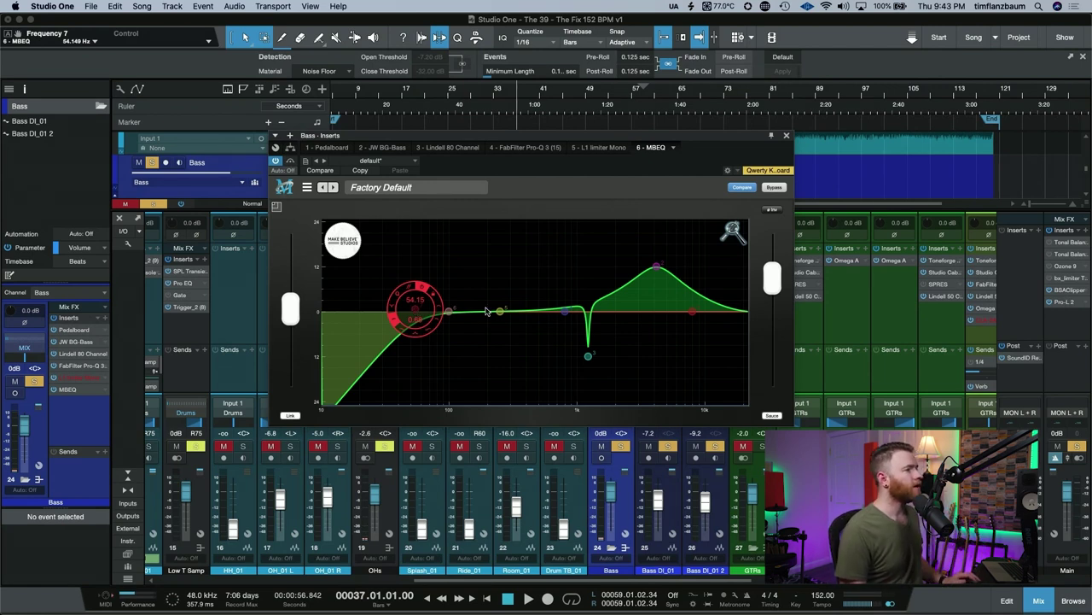
mouse_move(451, 312)
mouse_down()
mouse_move(370, 313)
mouse_move(452, 292)
mouse_move(444, 317)
mouse_move(501, 327)
mouse_move(438, 325)
mouse_move(524, 336)
mouse_move(517, 317)
mouse_move(512, 329)
mouse_move(477, 306)
mouse_move(386, 288)
mouse_move(455, 299)
mouse_up()
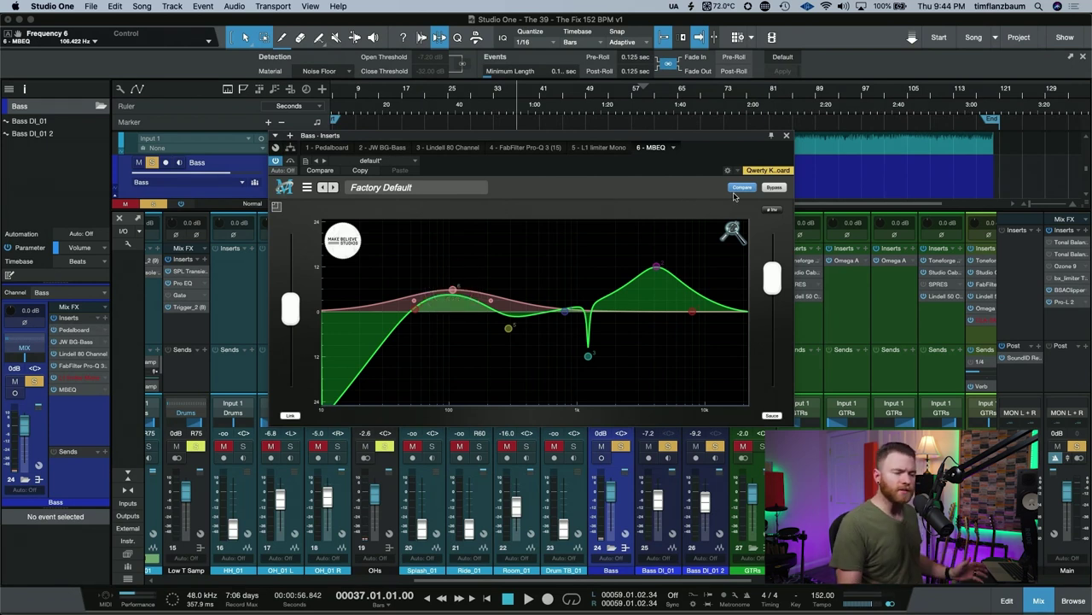
click(778, 187)
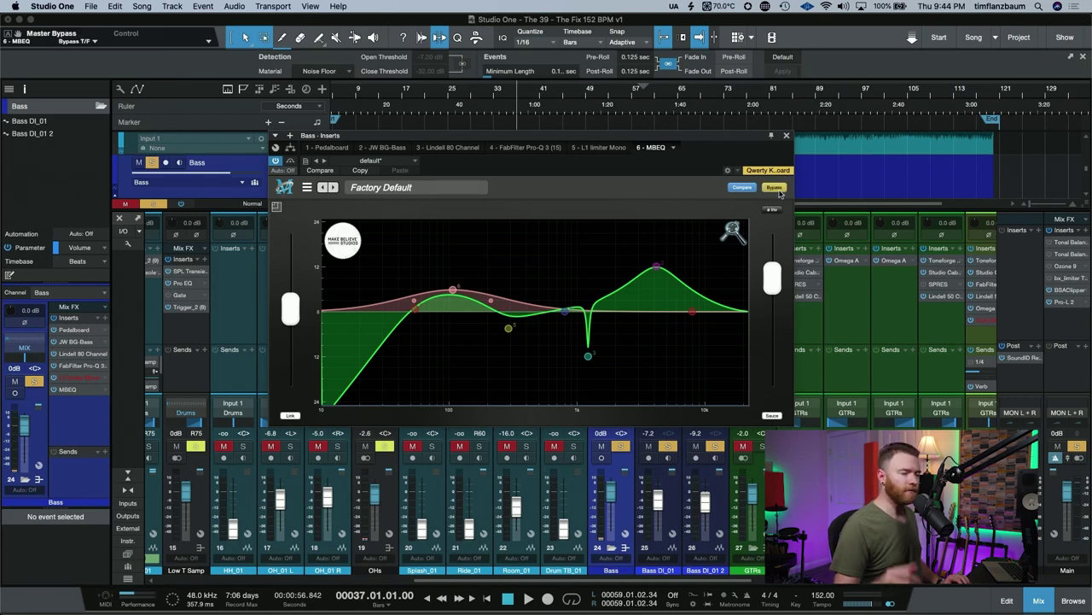
key(space)
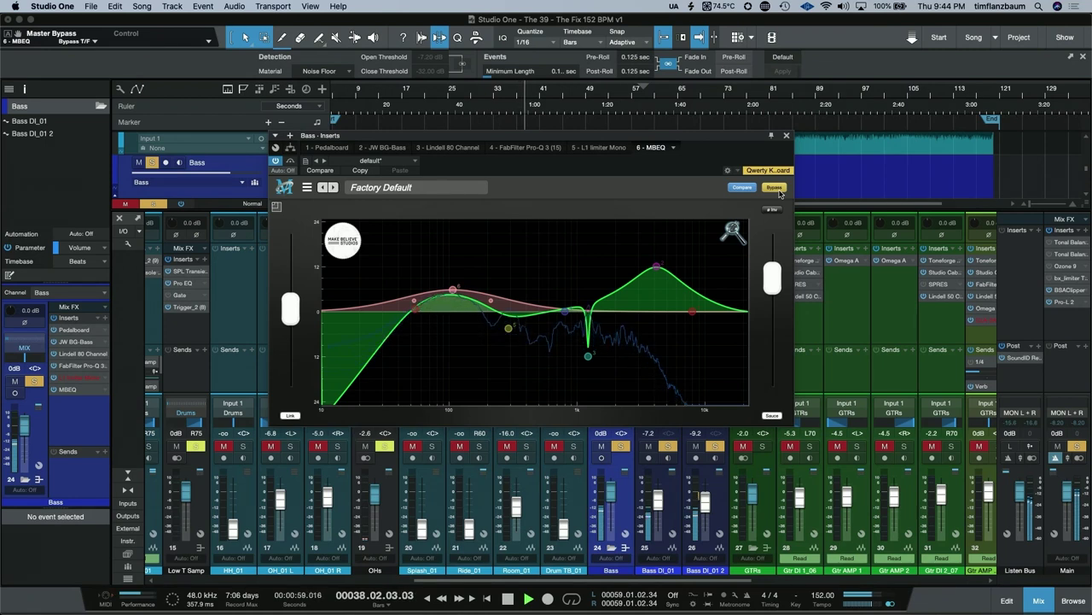
click(776, 188)
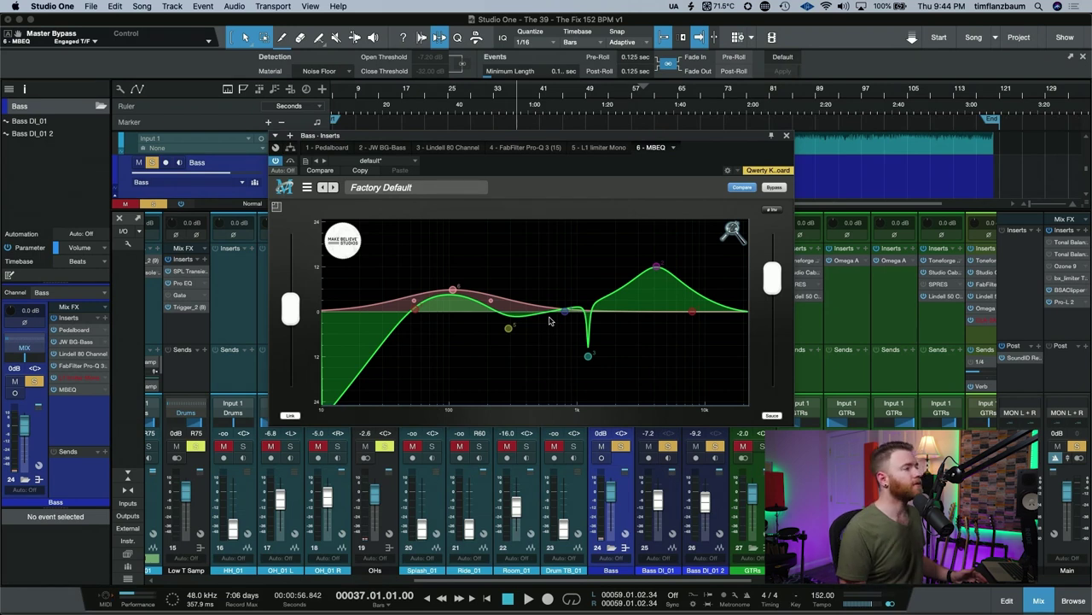
- Raise the MBEQ input gain by about 4.85 dB during playback
click(452, 290)
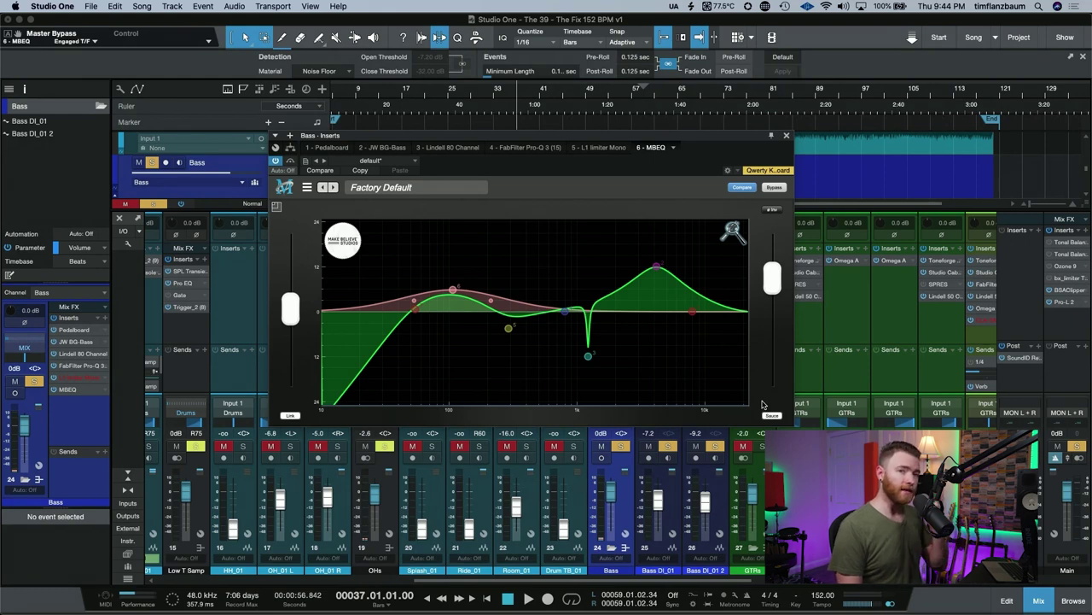
key(space)
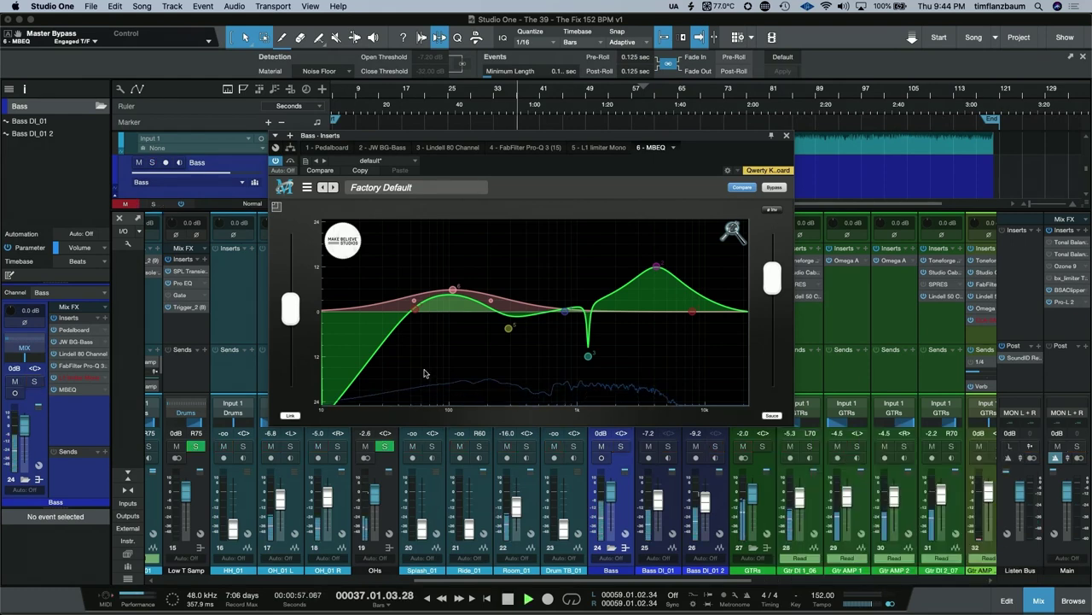
drag(291, 320, 296, 300)
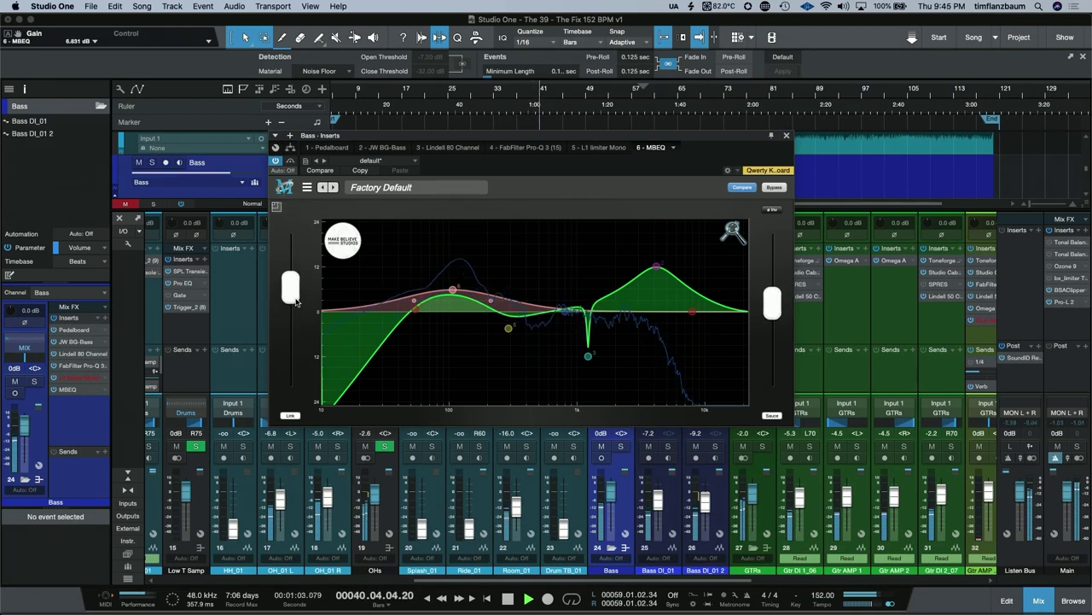
- Solo the Bass and A/B the MBEQ with Bypass, leaving it active, then stop
key(s)
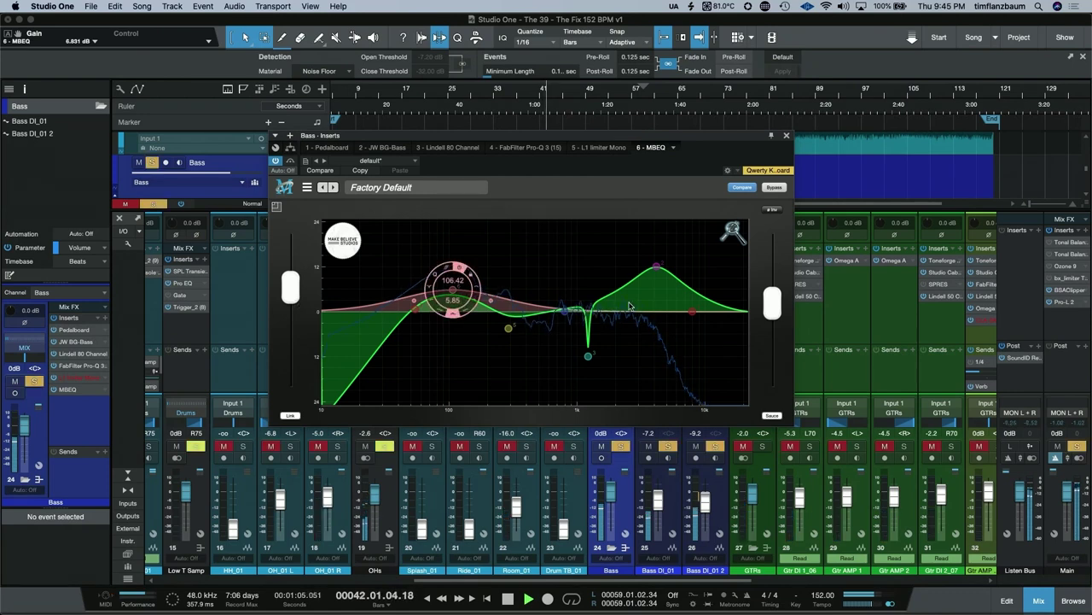
click(773, 187)
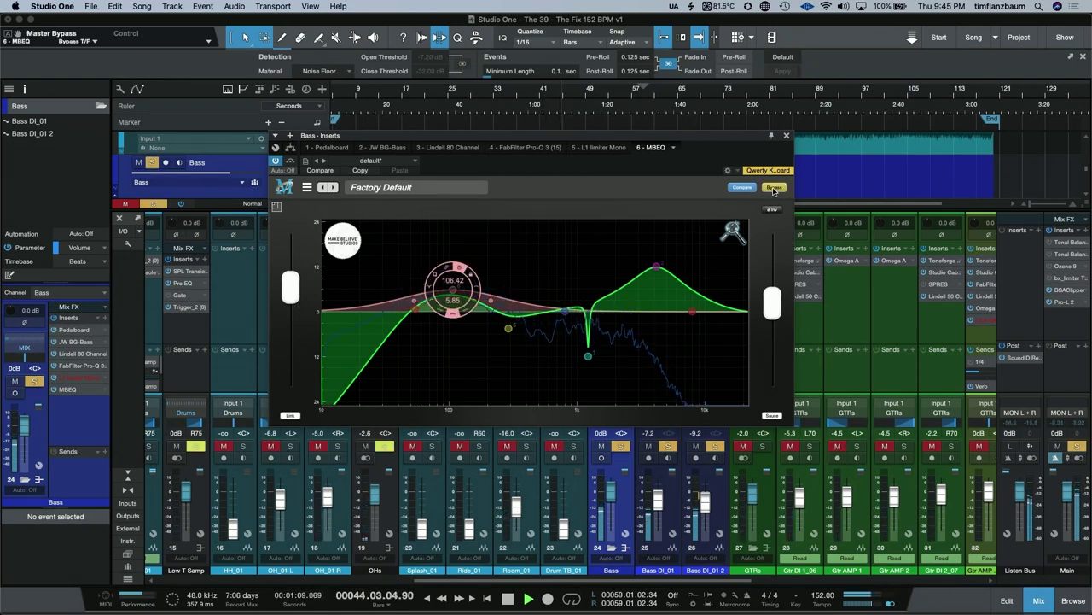
click(773, 188)
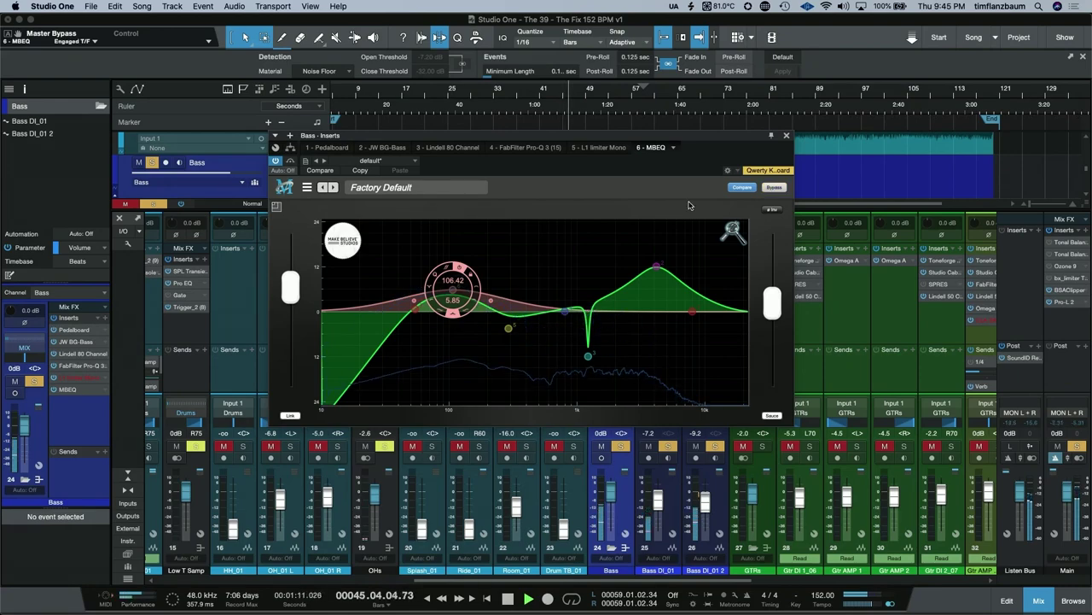
key(space)
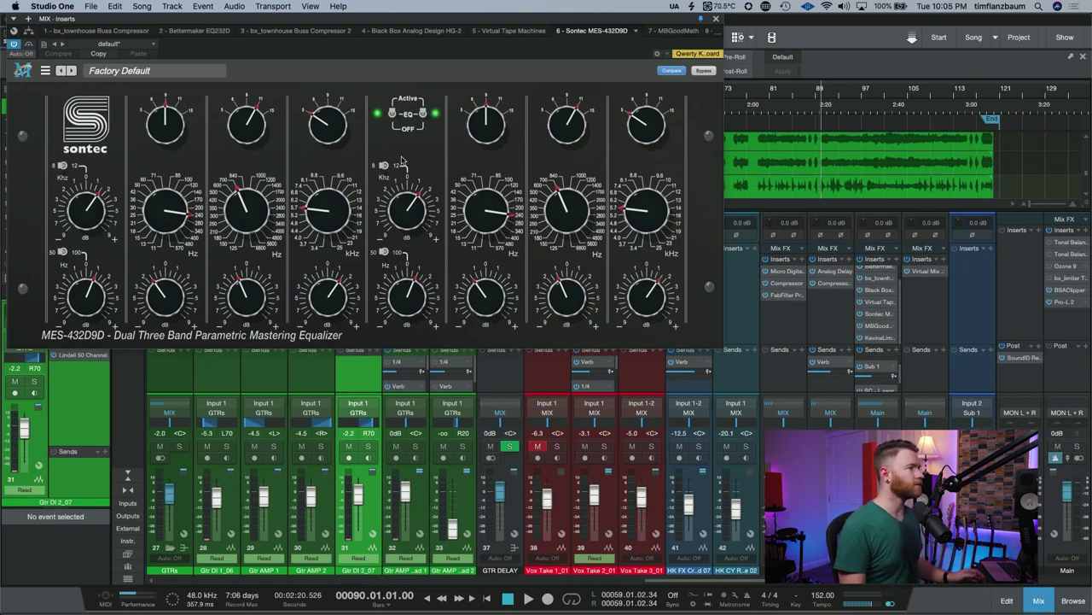
- Bypass the Sontec MES-432D9D and open its options menu from the logo
click(698, 72)
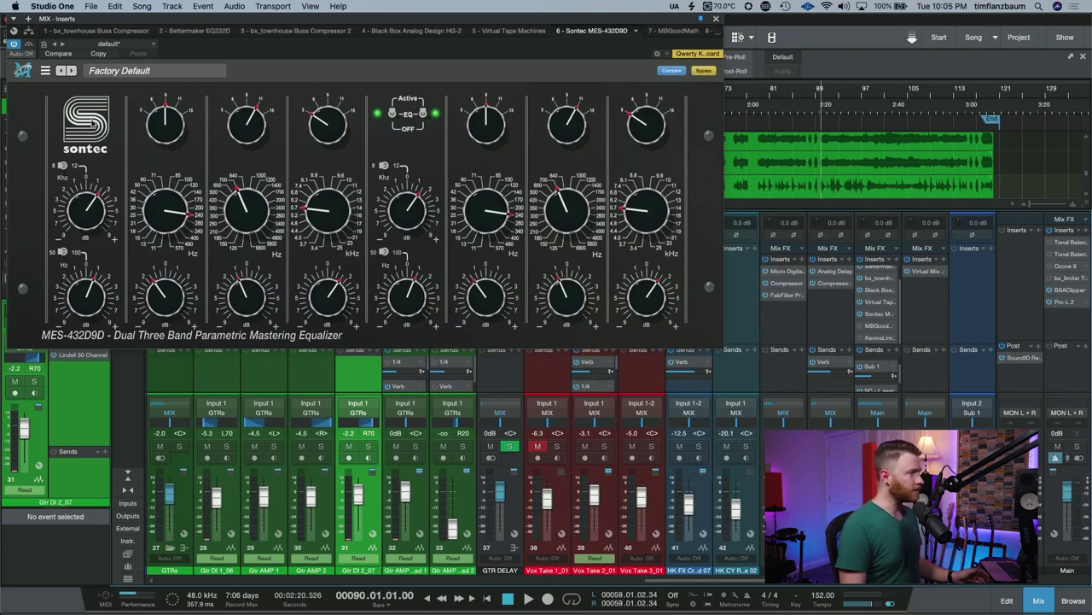
click(93, 122)
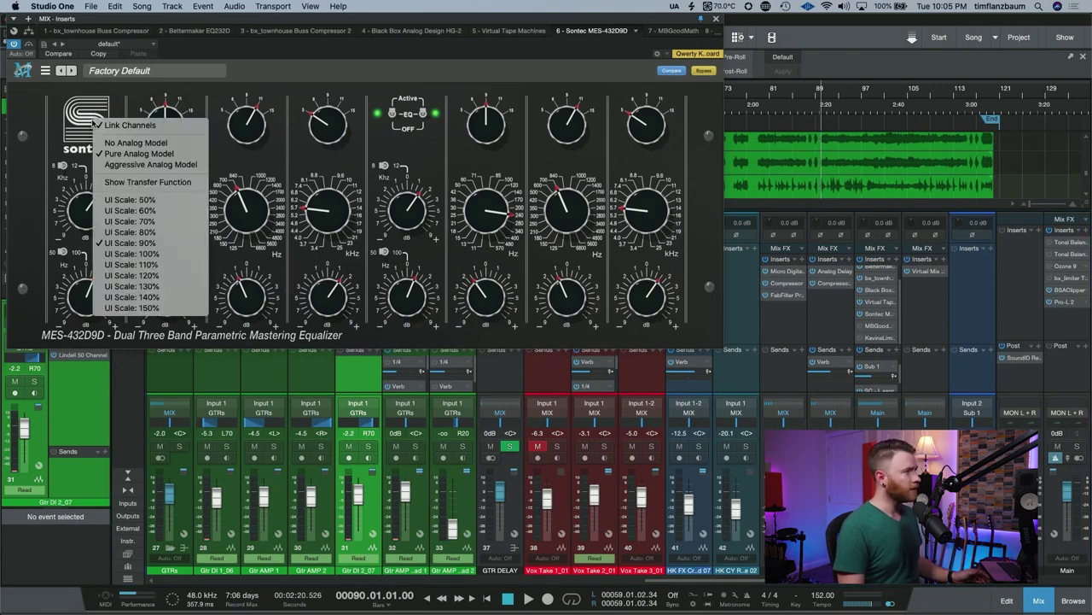
click(152, 183)
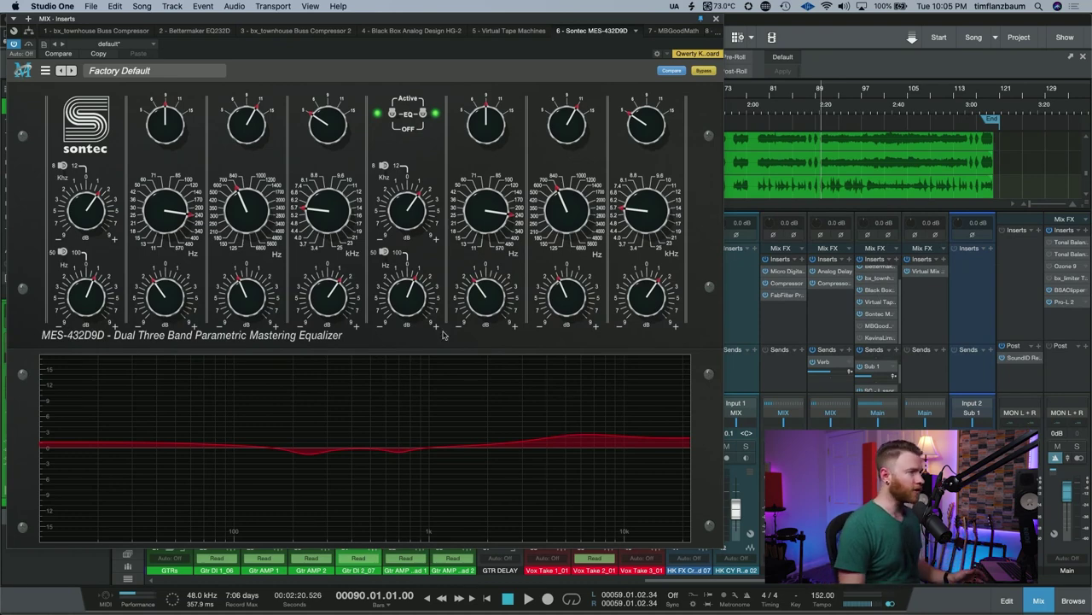
right_click(102, 129)
click(156, 190)
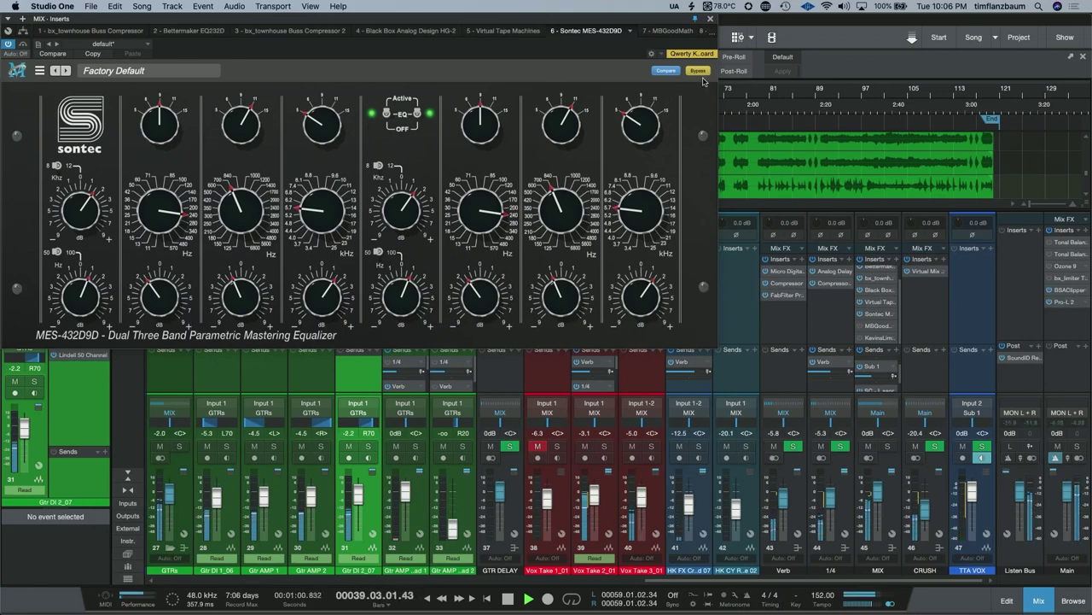
- A/B the Sontec MES-432D9D against bypass during playback, leaving it active, then stop
click(702, 74)
click(701, 72)
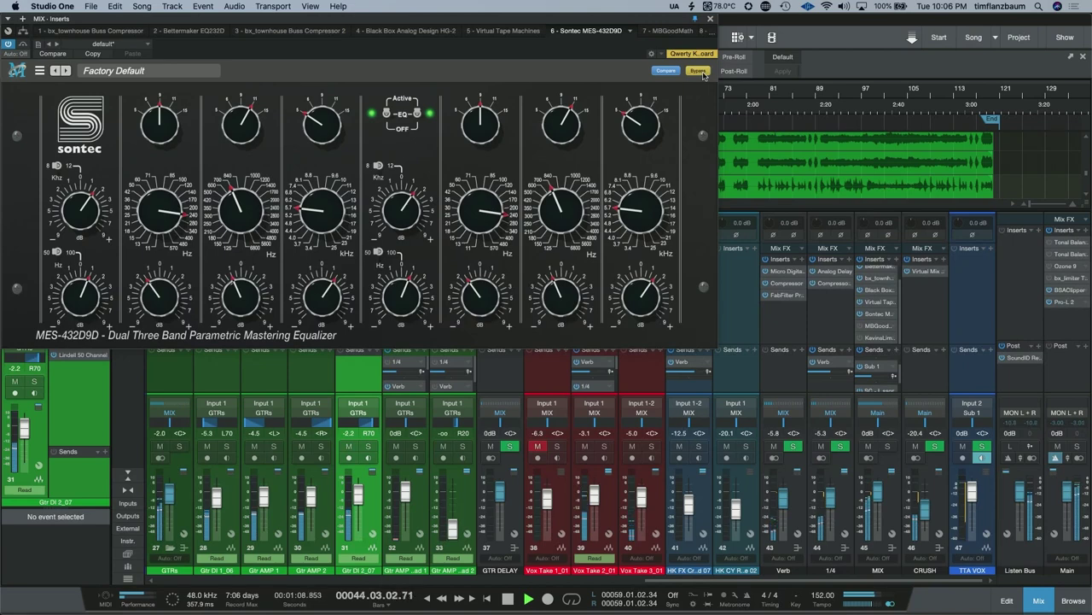
click(702, 72)
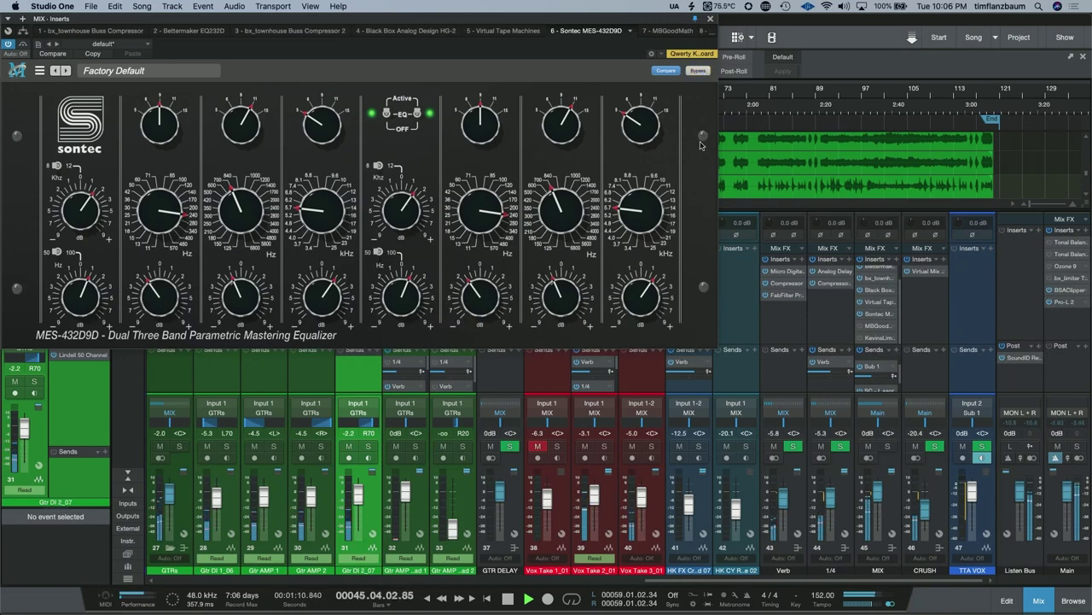
key(space)
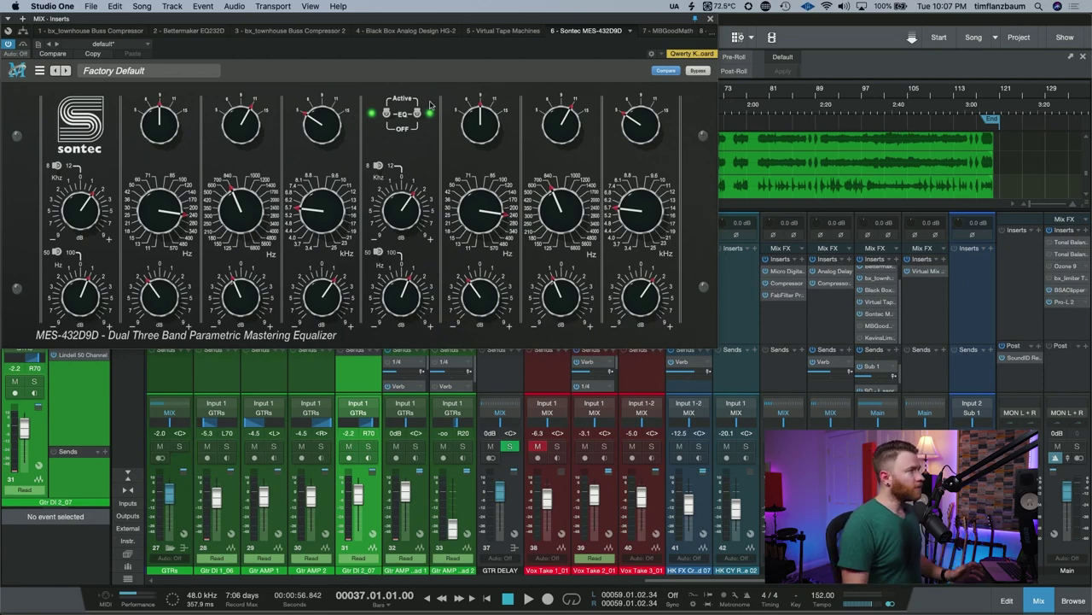
- Switch to the 7 - MBGoodMath insert and set its second value to 0.00
click(675, 31)
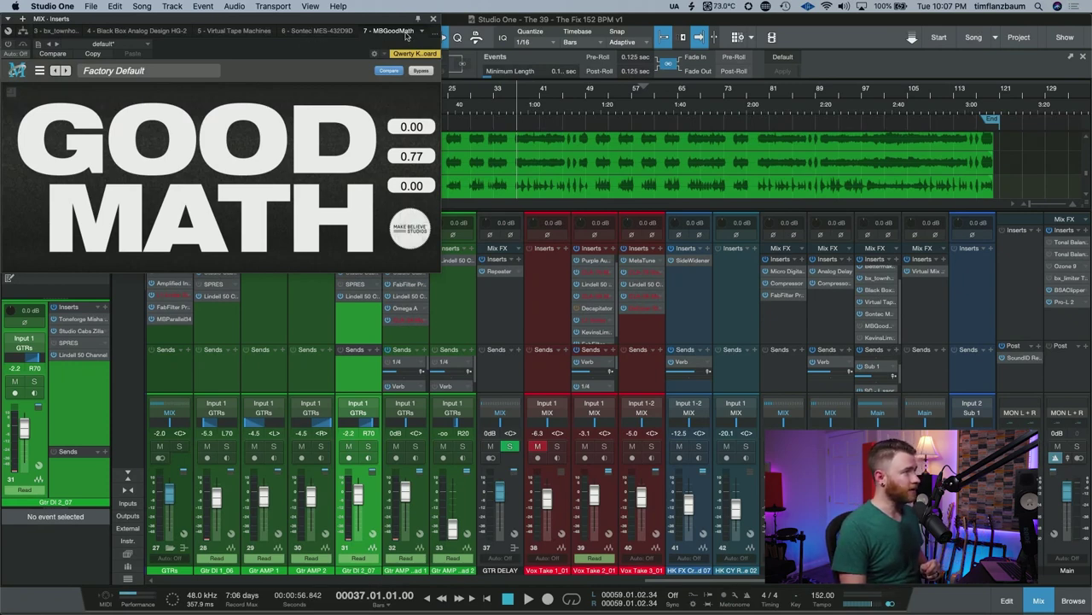
double_click(420, 159)
text(0)
key(Return)
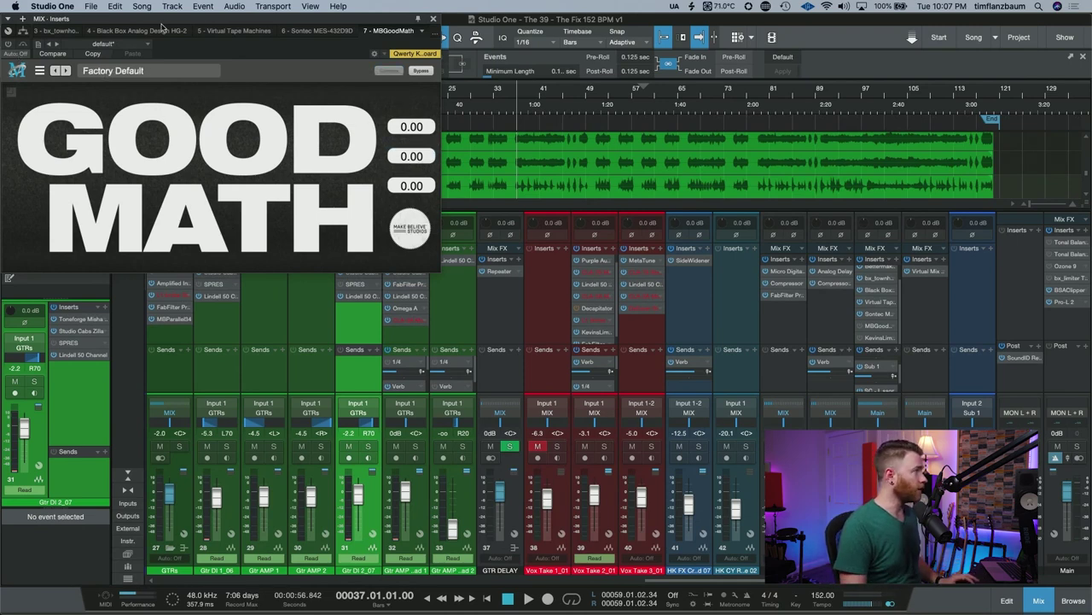
- During playback, set the three Good Math values to 0.46, 0.70 and 1.20
key(space)
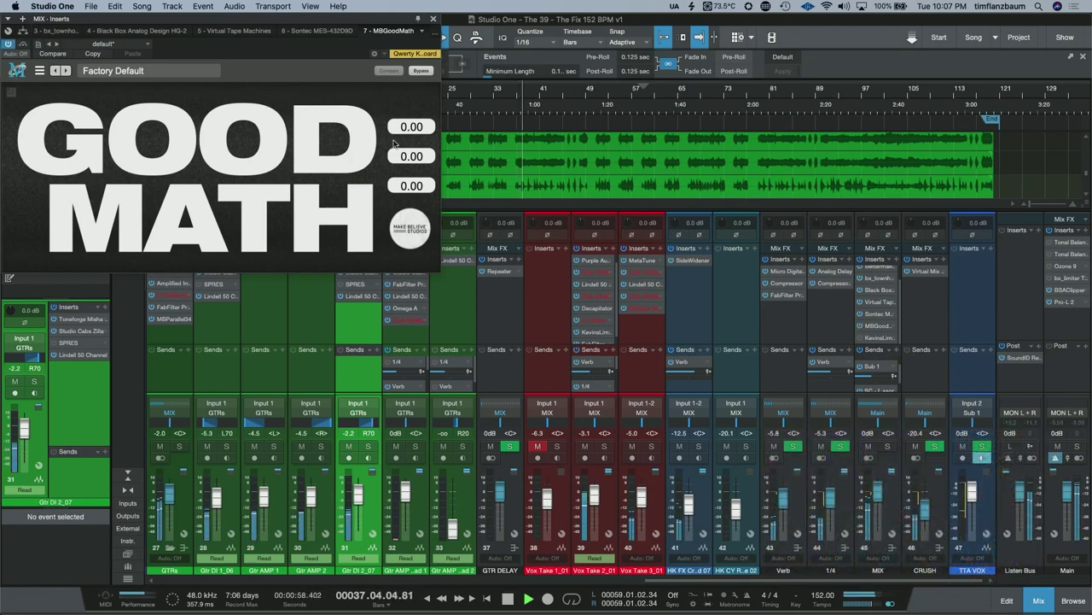
mouse_move(411, 127)
mouse_down()
mouse_move(426, 85)
mouse_move(423, 141)
mouse_move(418, 120)
mouse_up()
drag(418, 186, 419, 145)
click(418, 220)
click(418, 220)
click(420, 226)
drag(420, 226, 420, 207)
- A/B Good Math against bypass twice, leaving it active, then stop playback
click(420, 72)
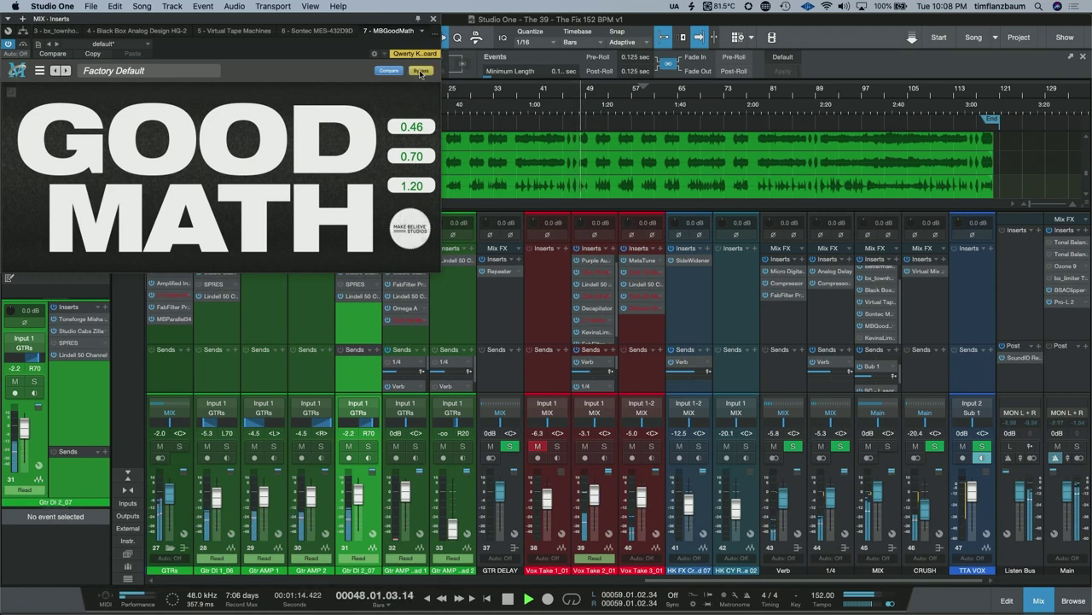
click(420, 72)
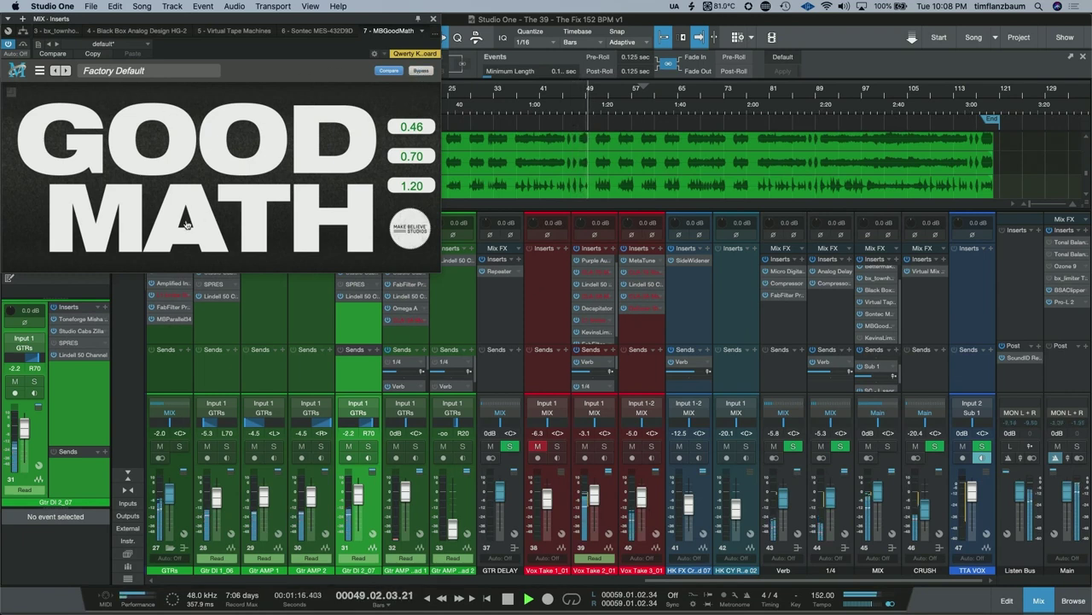
click(427, 72)
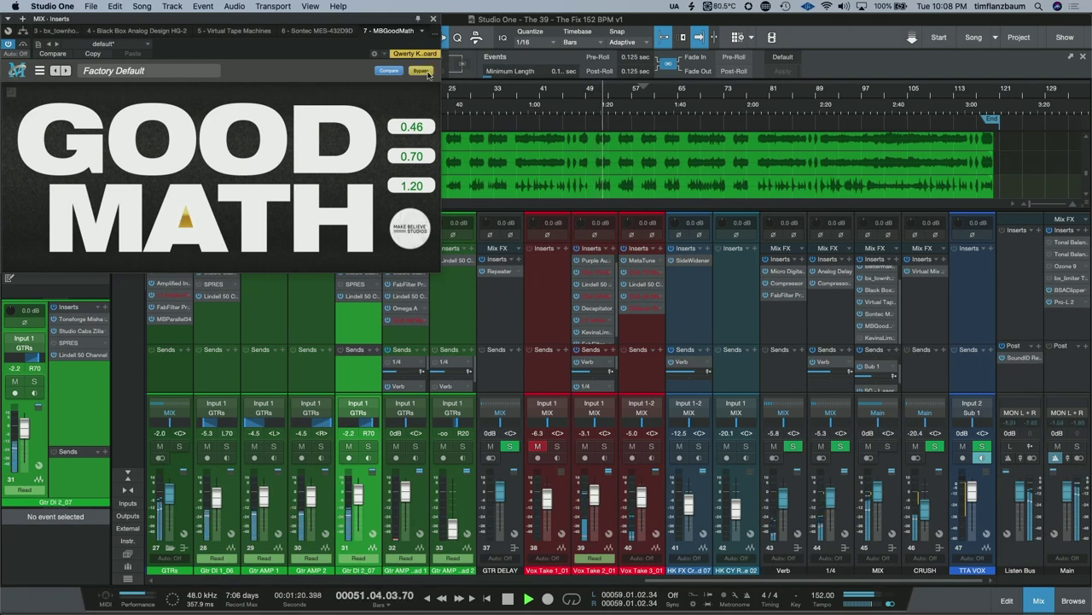
click(427, 72)
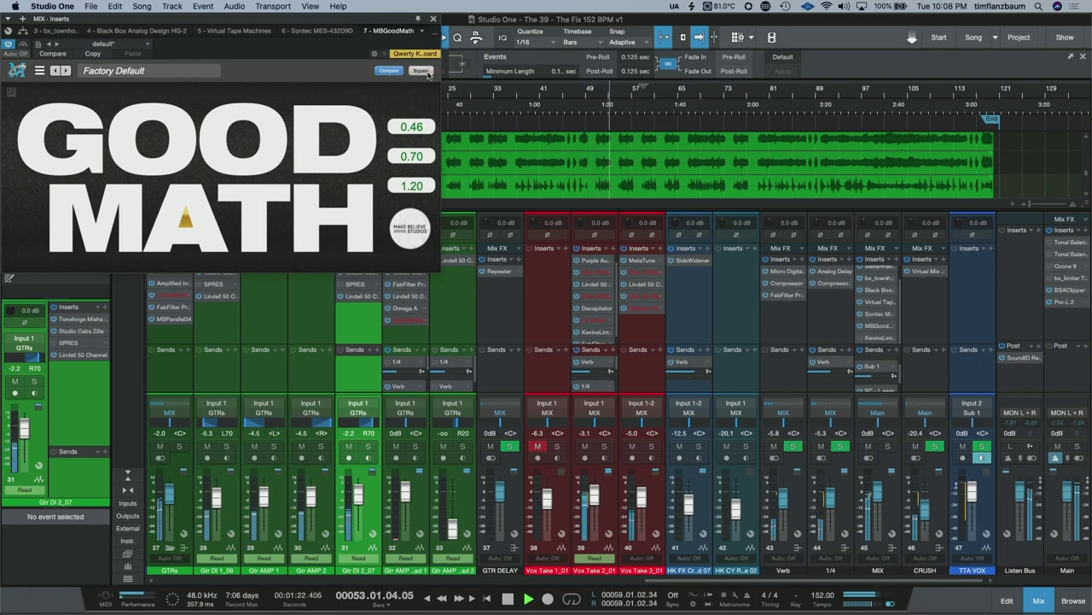
key(space)
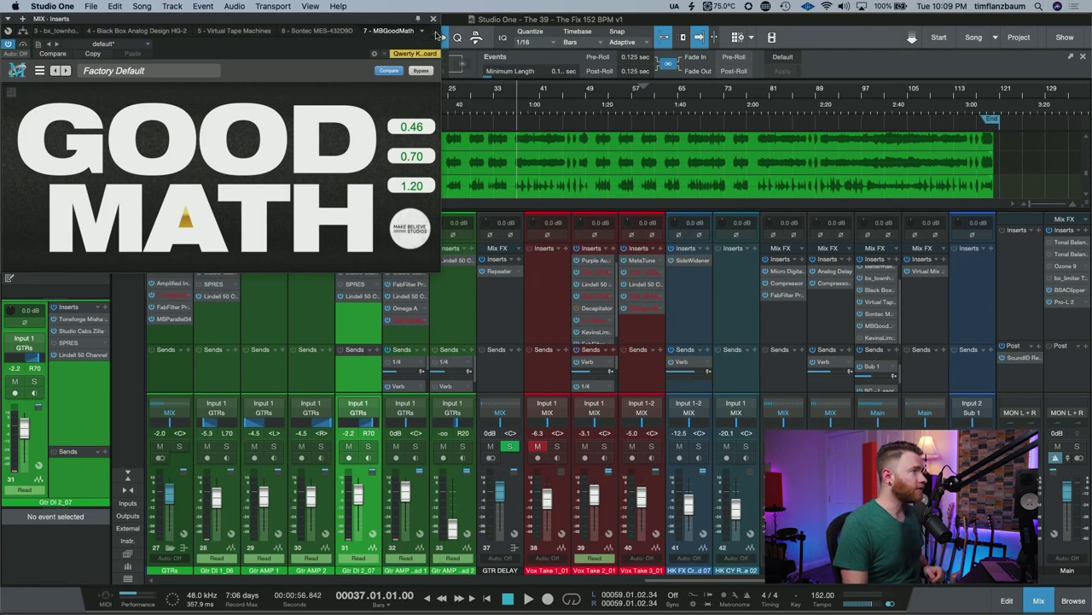
- Switch the bus insert view to 8 - KevinsLimiter and bypass it
click(419, 35)
click(359, 133)
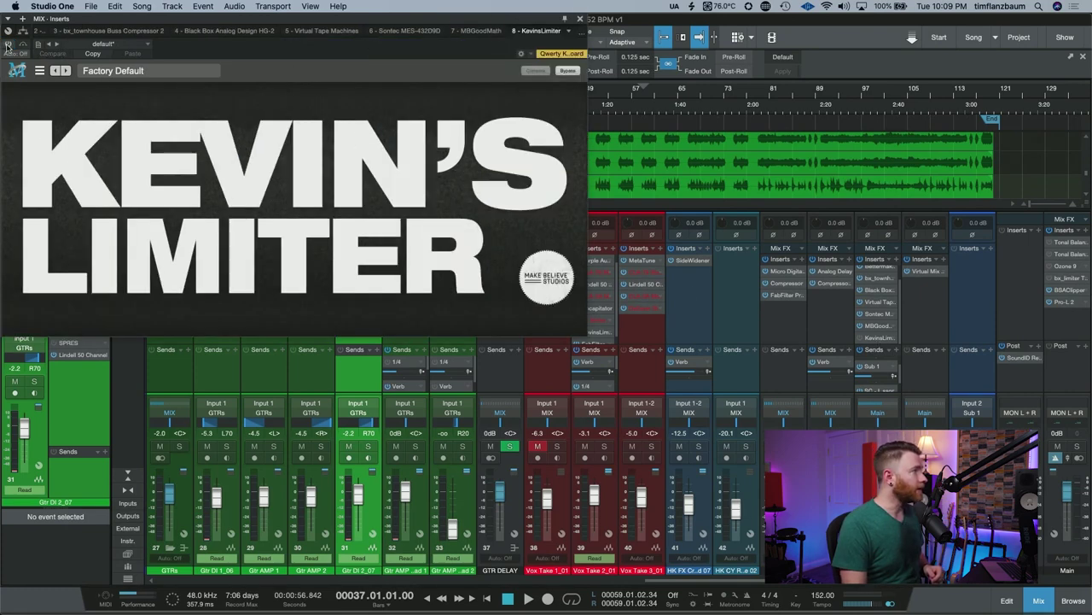
click(569, 71)
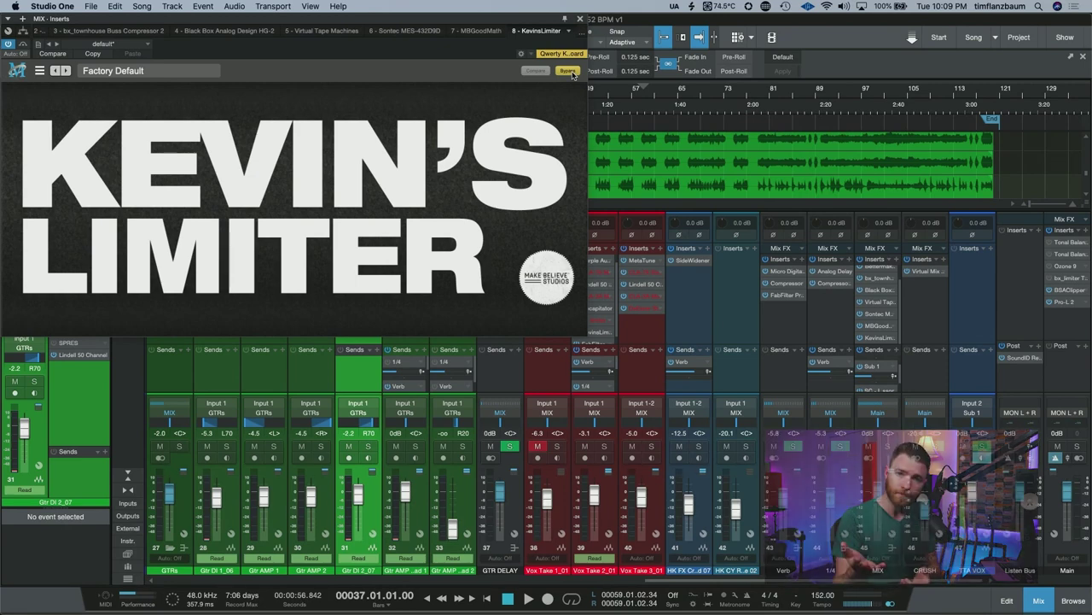
- A/B Kevin's Limiter during playback, leaving it engaged, then stop
key(space)
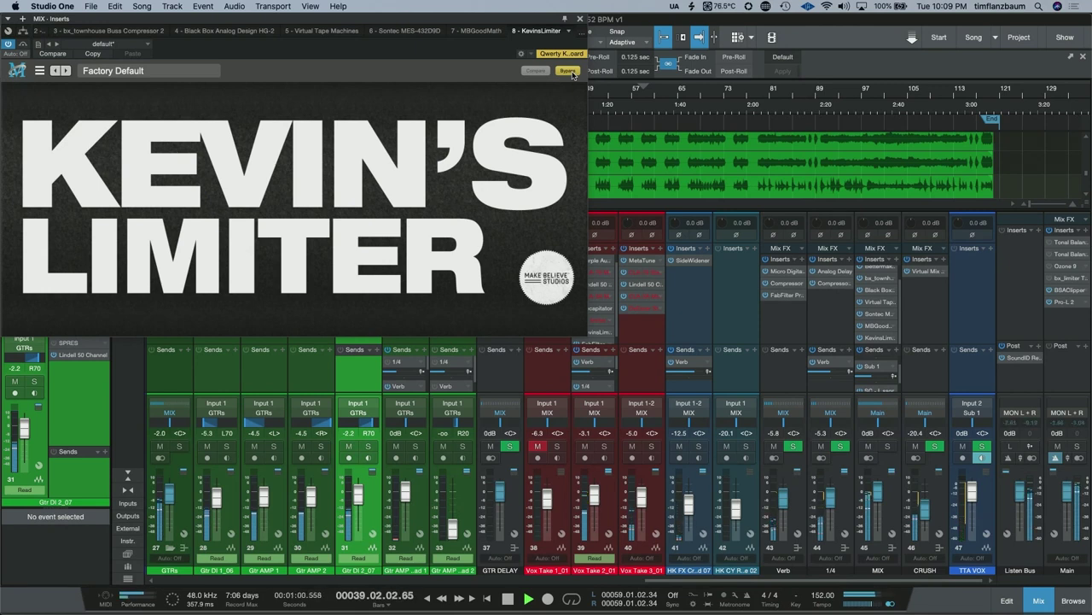
click(572, 73)
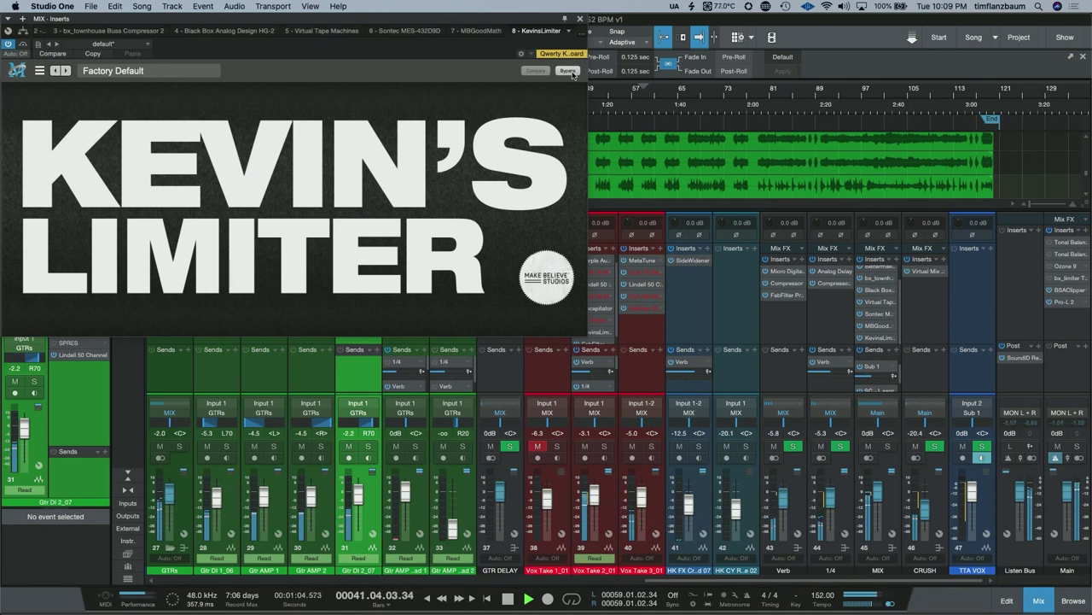
click(571, 73)
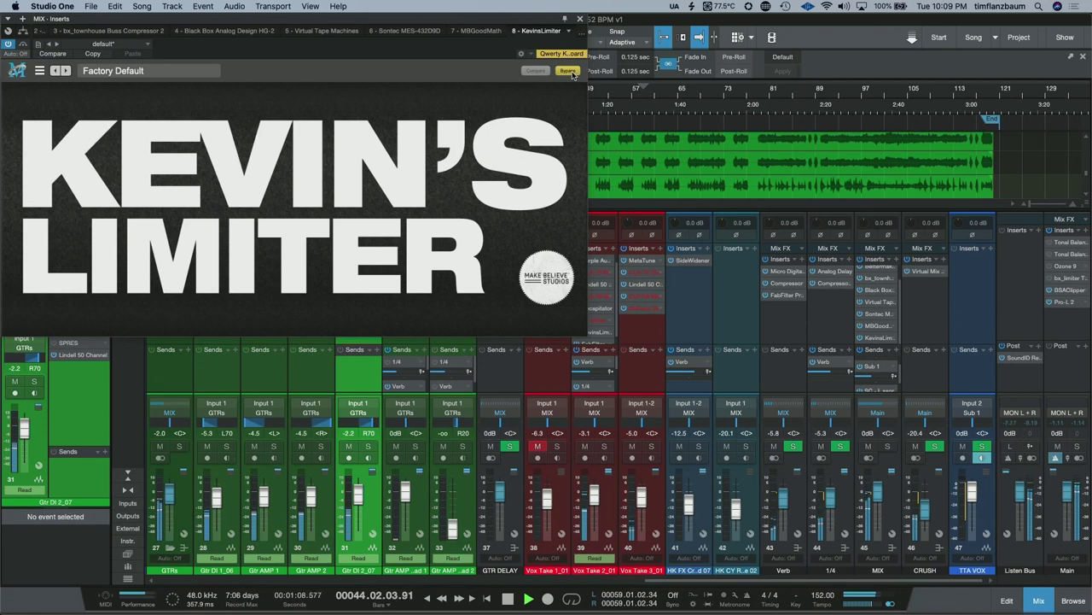
click(570, 71)
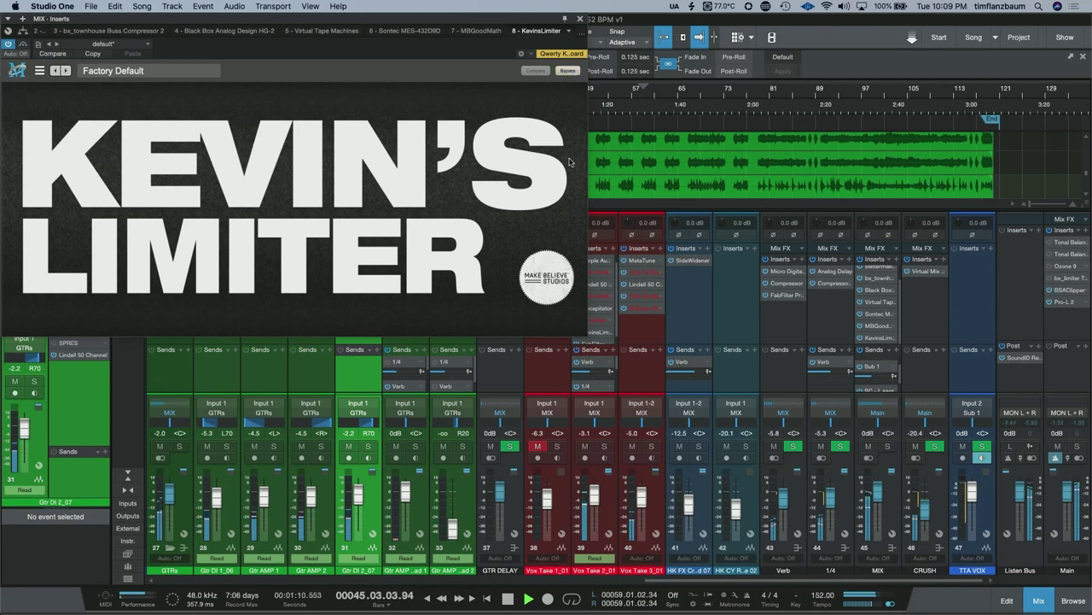
key(space)
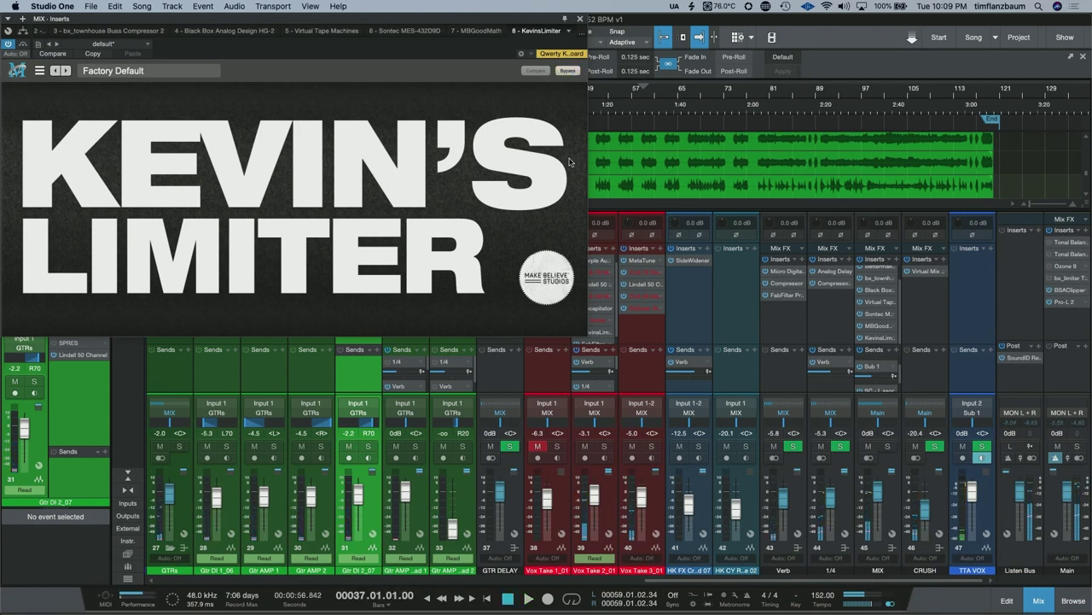